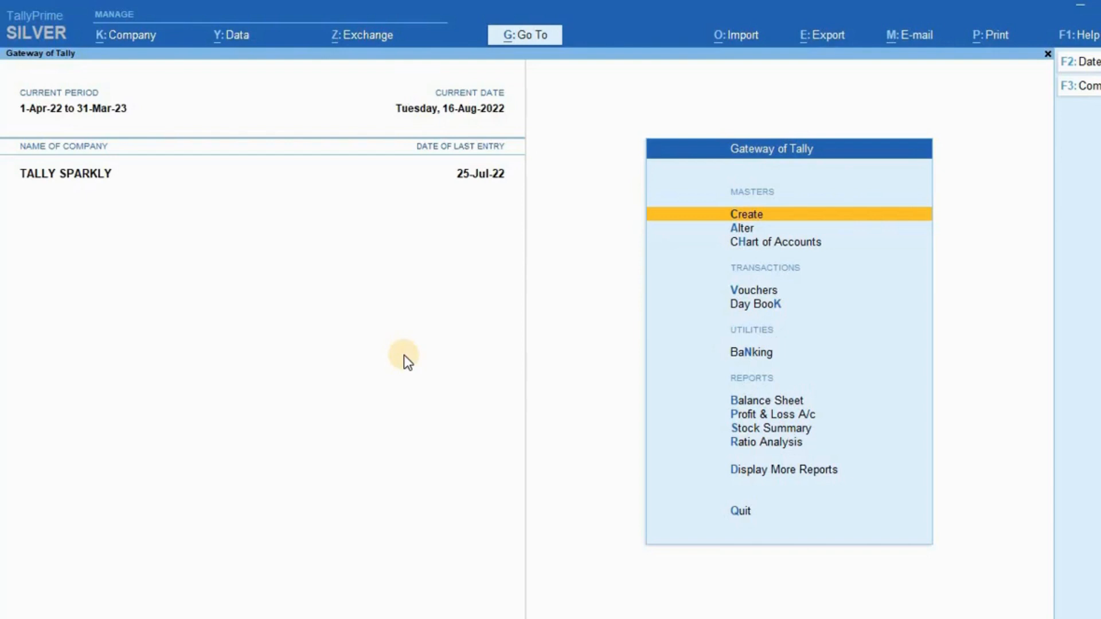
Open the Sales Register for July and start a new item-based sales voucher from it
{"action": "key", "text": "d"}
{"action": "key", "text": "a"}
{"action": "key", "text": "s"}
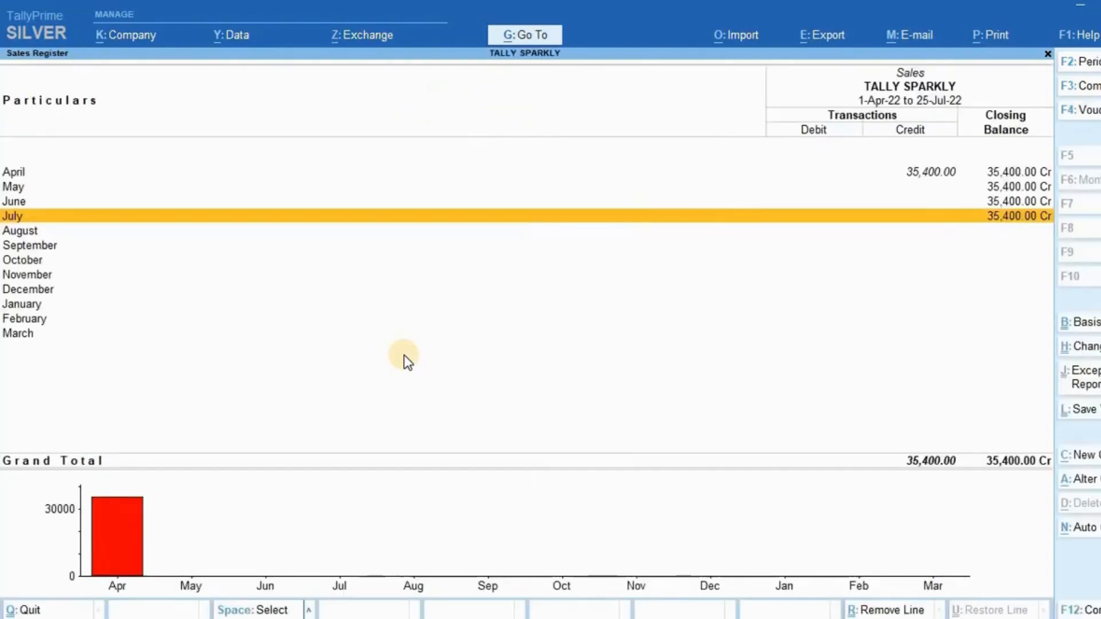
{"action": "key", "text": "Return"}
{"action": "key", "text": "alt+a"}
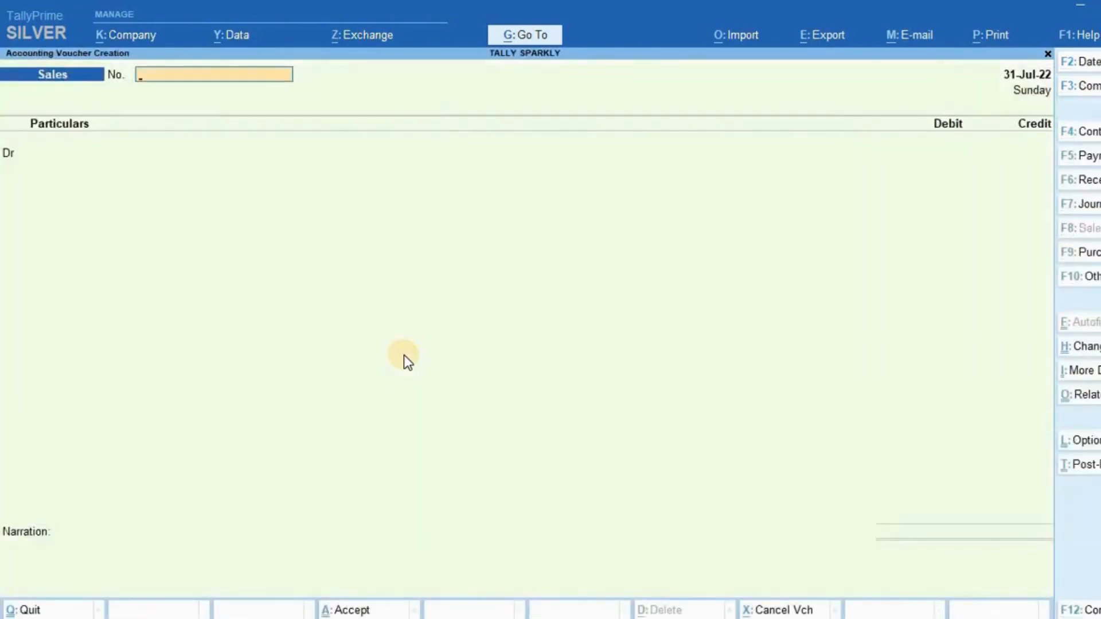
{"action": "key", "text": "F8"}
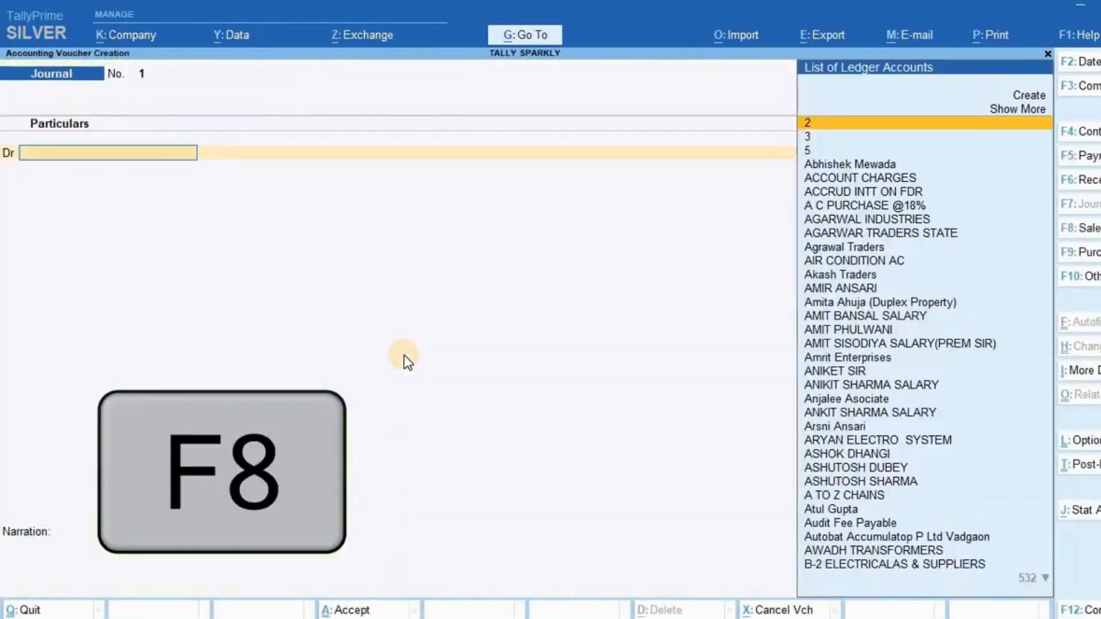
{"action": "key", "text": "F9"}
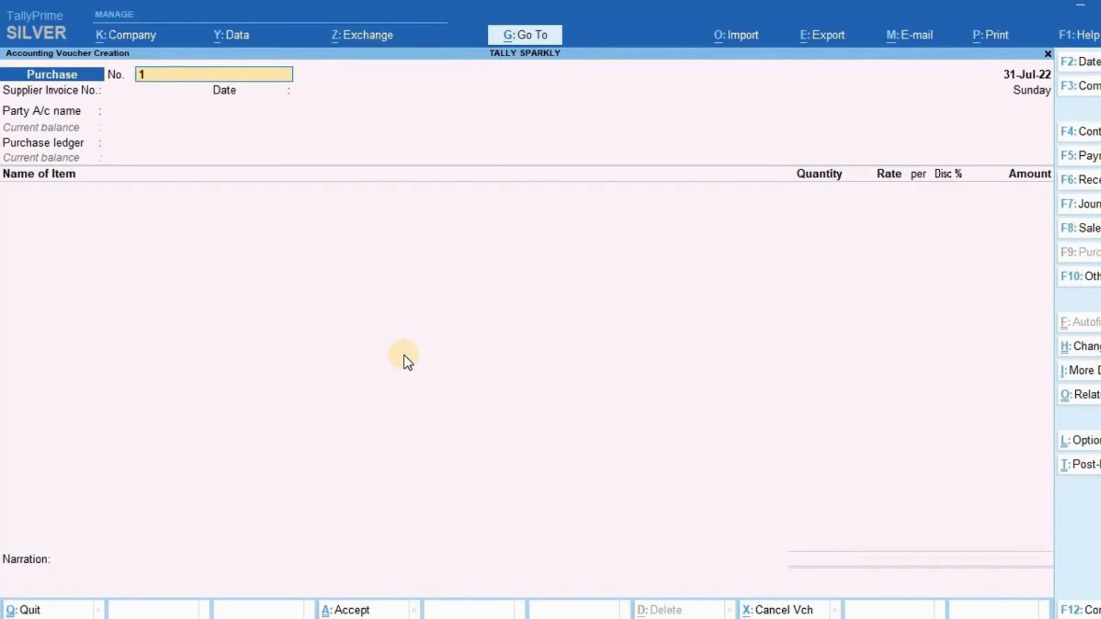
{"action": "key", "text": "F8"}
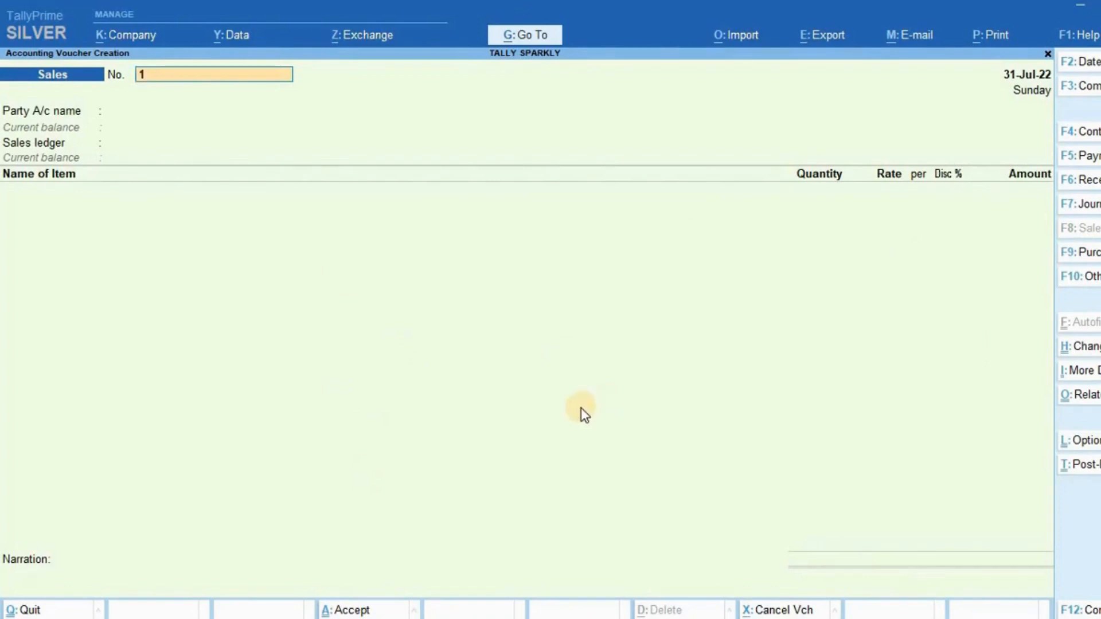
Keep the sales voucher's number and choose THE TESLA L.T.D as the party account
{"action": "key", "text": "Return"}
{"action": "type", "text": "The"}
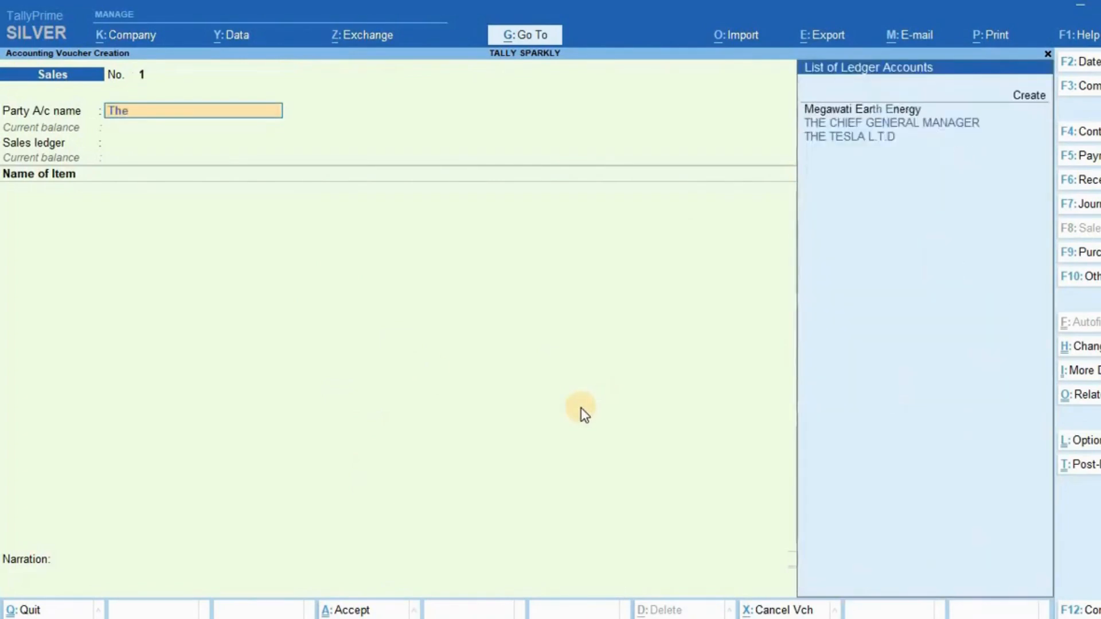
{"action": "key", "text": "Down"}
{"action": "key", "text": "Return"}
Leave the dispatch details blank and accept the party details with Madhya Pradesh as the state
{"action": "key", "text": "Return"}
{"action": "key", "text": "Return"}
{"action": "key", "text": "Return"}
{"action": "key", "text": "Return"}
{"action": "key", "text": "Return"}
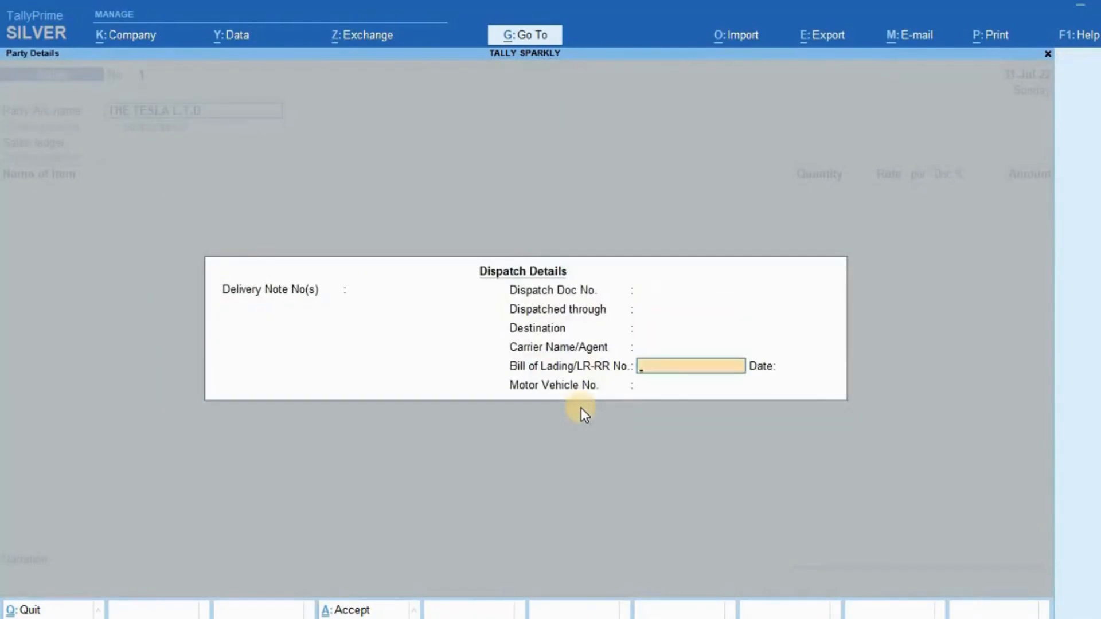
{"action": "key", "text": "Return"}
{"action": "key", "text": "Return"}
{"action": "key", "text": "Return"}
{"action": "key", "text": "Return"}
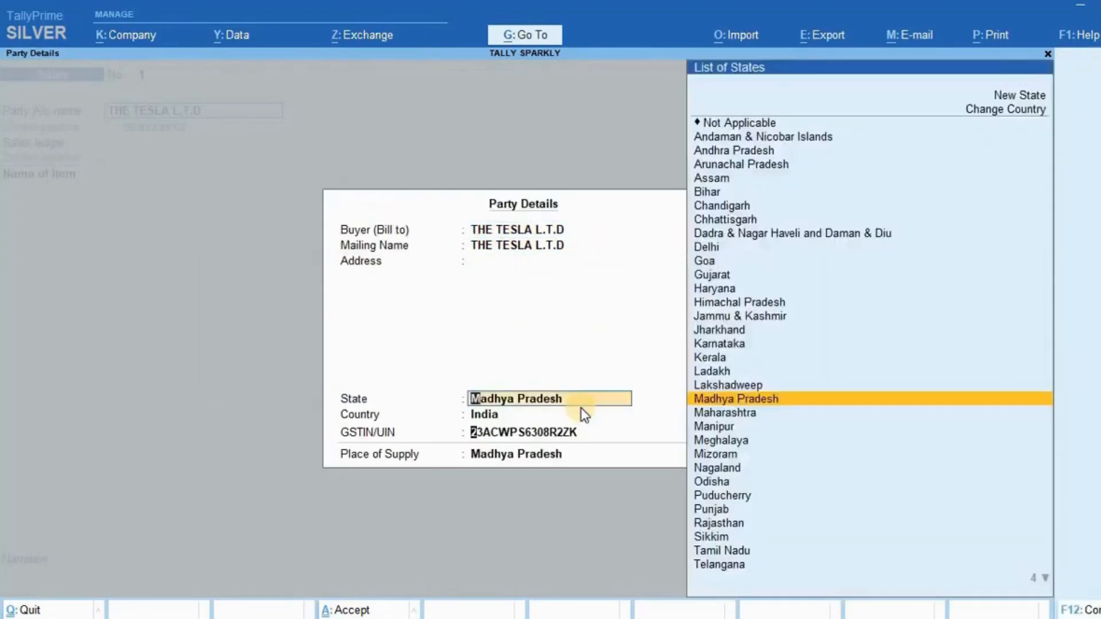
{"action": "key", "text": "Return"}
{"action": "key", "text": "Return"}
{"action": "key", "text": "Return"}
{"action": "type", "text": "Sale"}
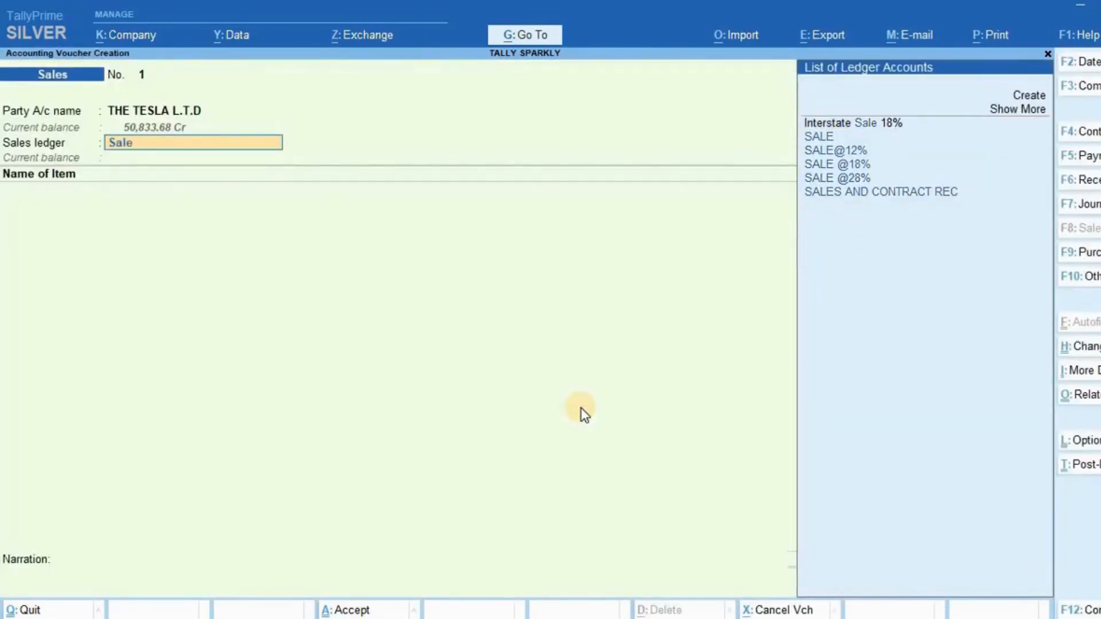
{"action": "key", "text": "Down"}
{"action": "key", "text": "Down"}
{"action": "key", "text": "Down"}
{"action": "key", "text": "Return"}
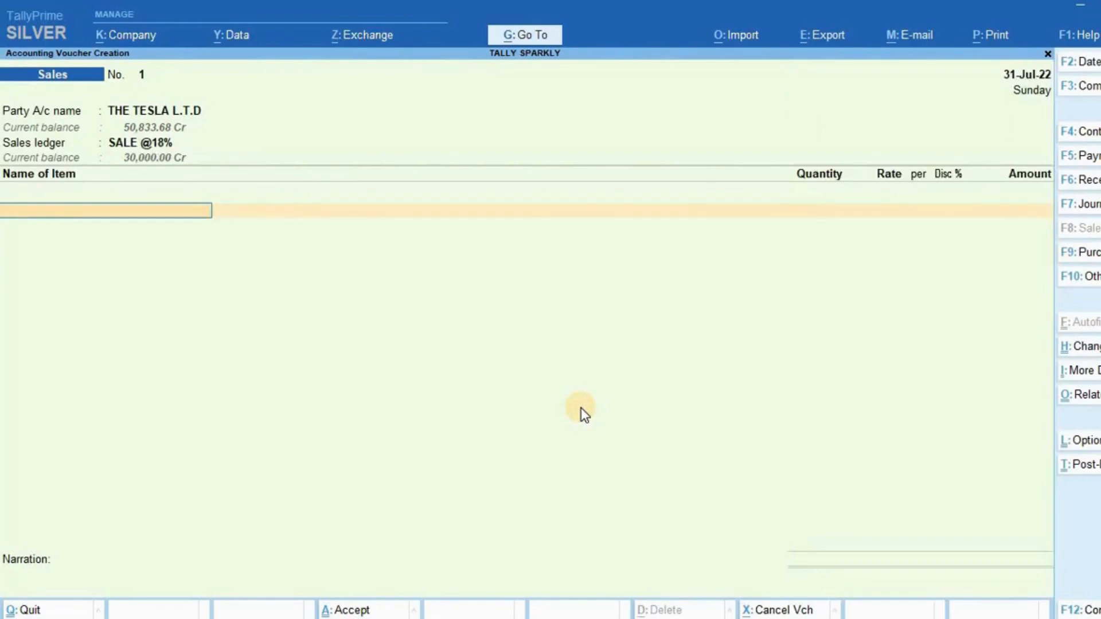
Add the item 1.0 SQMM COPPER WIRE 180MTR ANCHOR with a quantity of 1,250 NOS, keeping its default rate and no discount
{"action": "key", "text": "Down"}
{"action": "key", "text": "Down"}
{"action": "key", "text": "Down"}
{"action": "key", "text": "Down"}
{"action": "key", "text": "Return"}
{"action": "type", "text": "1,250"}
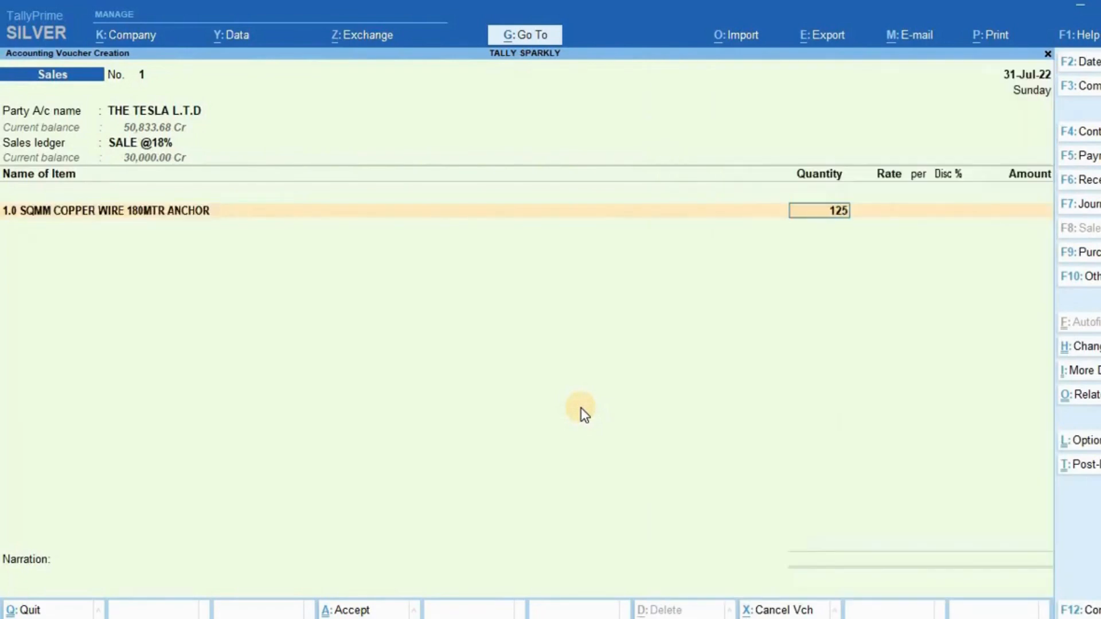
{"action": "key", "text": "Return"}
{"action": "key", "text": "Return"}
{"action": "key", "text": "Return"}
{"action": "key", "text": "Return"}
{"action": "key", "text": "Return"}
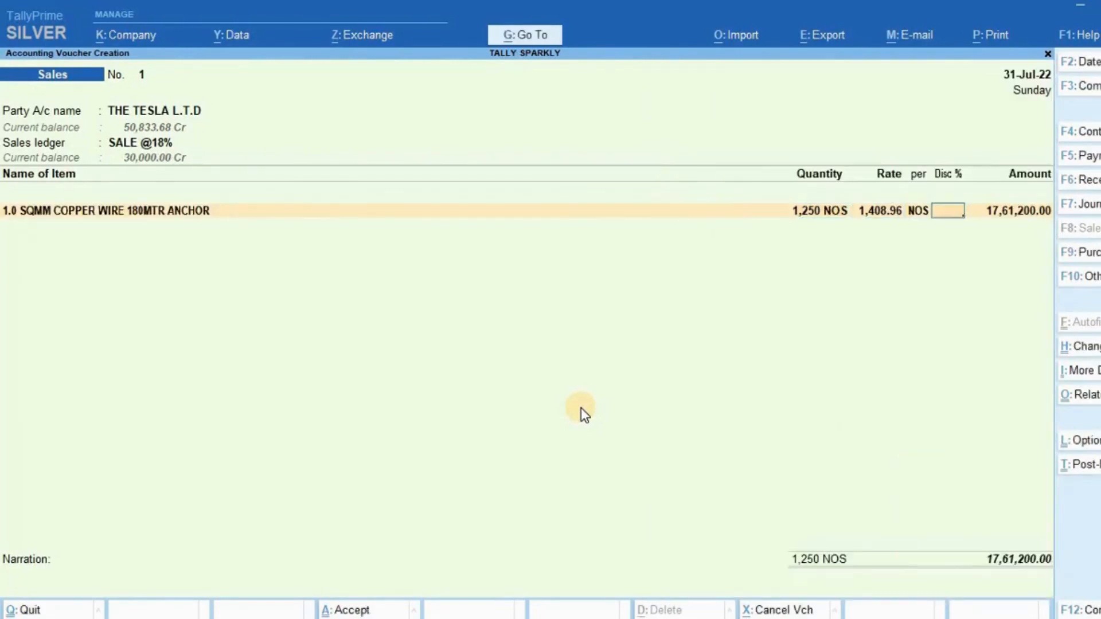
{"action": "key", "text": "Return"}
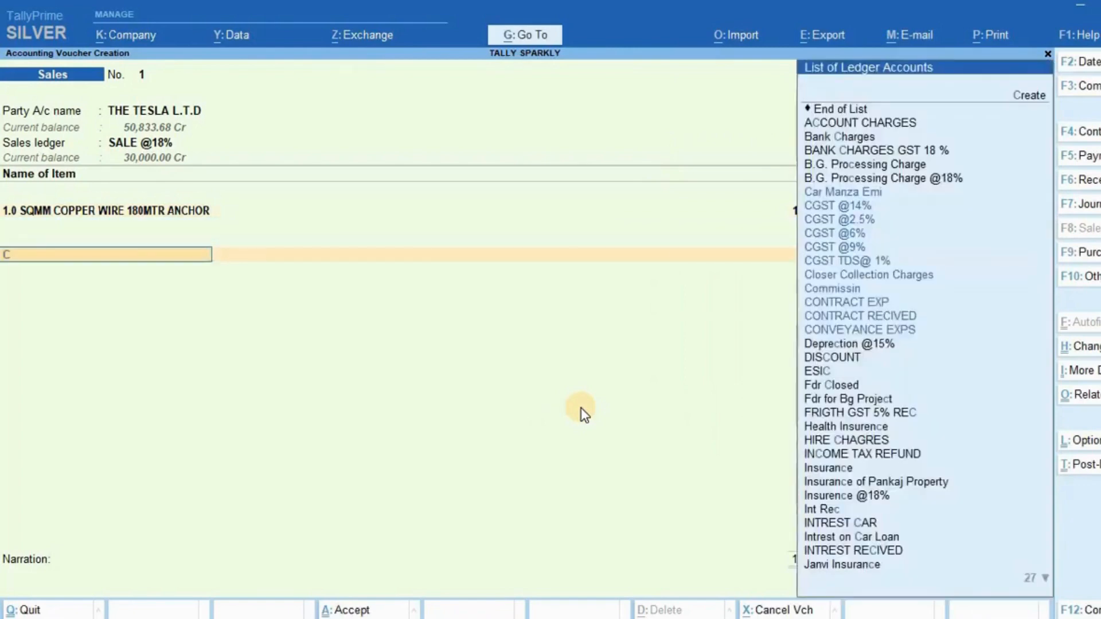
Add the CGST @9% tax ledger below the item in the sales voucher
{"action": "type", "text": "Cgst"}
{"action": "key", "text": "Down"}
{"action": "key", "text": "Down"}
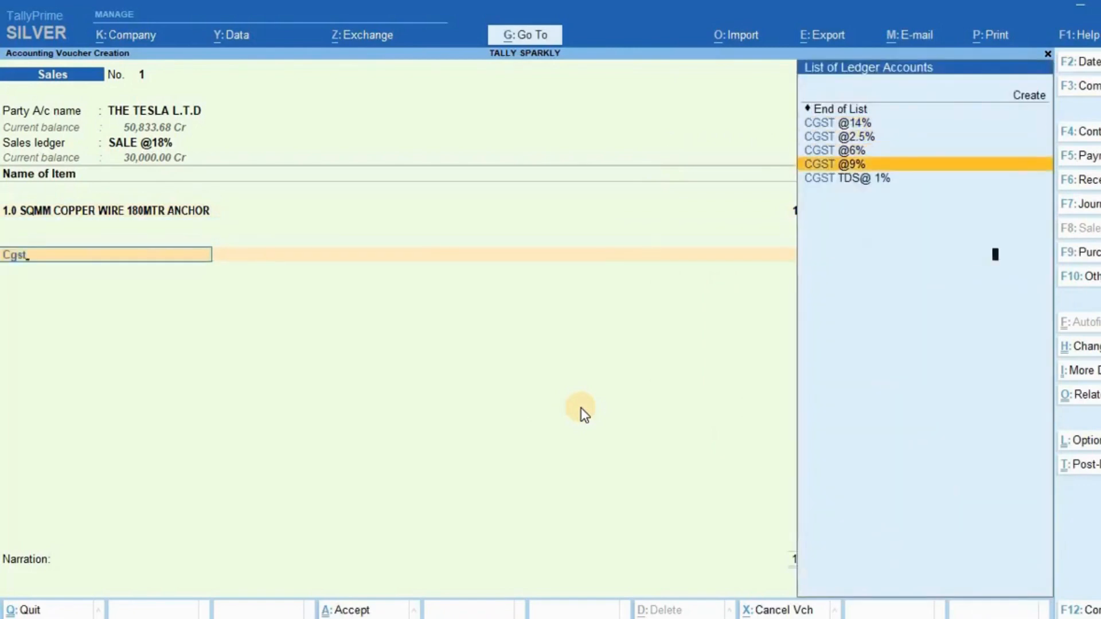
{"action": "key", "text": "Return"}
{"action": "key", "text": "Return"}
Add the SGST @9% tax ledger below the CGST line and finish the ledger entries
{"action": "type", "text": "Sg"}
{"action": "key", "text": "Down"}
{"action": "key", "text": "Down"}
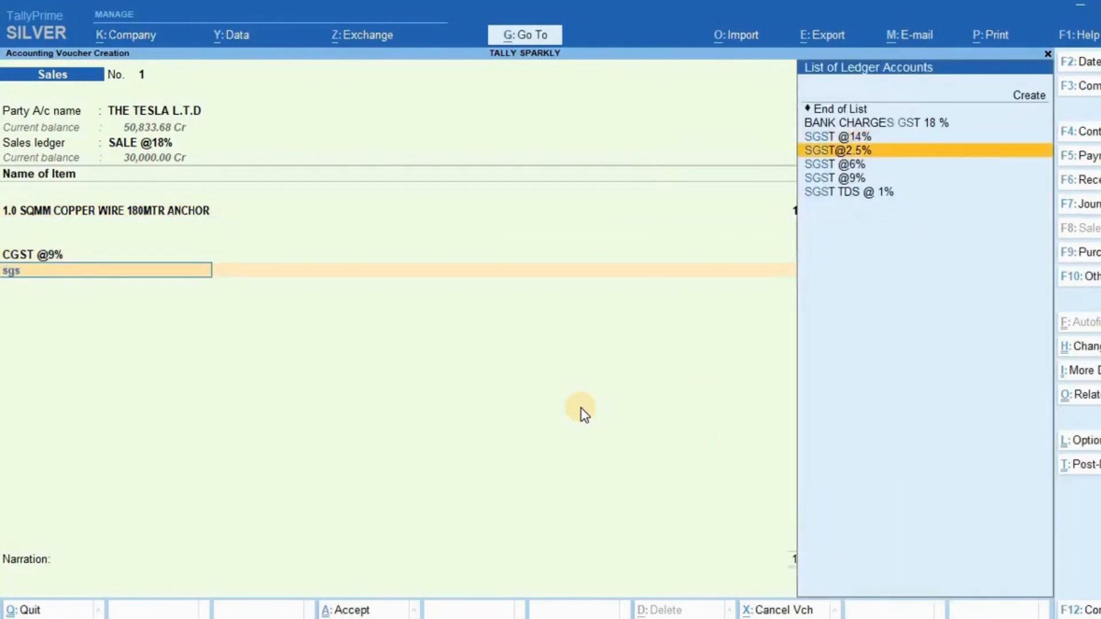
{"action": "key", "text": "Down"}
{"action": "key", "text": "Down"}
{"action": "key", "text": "Return"}
{"action": "key", "text": "Return"}
{"action": "key", "text": "Return"}
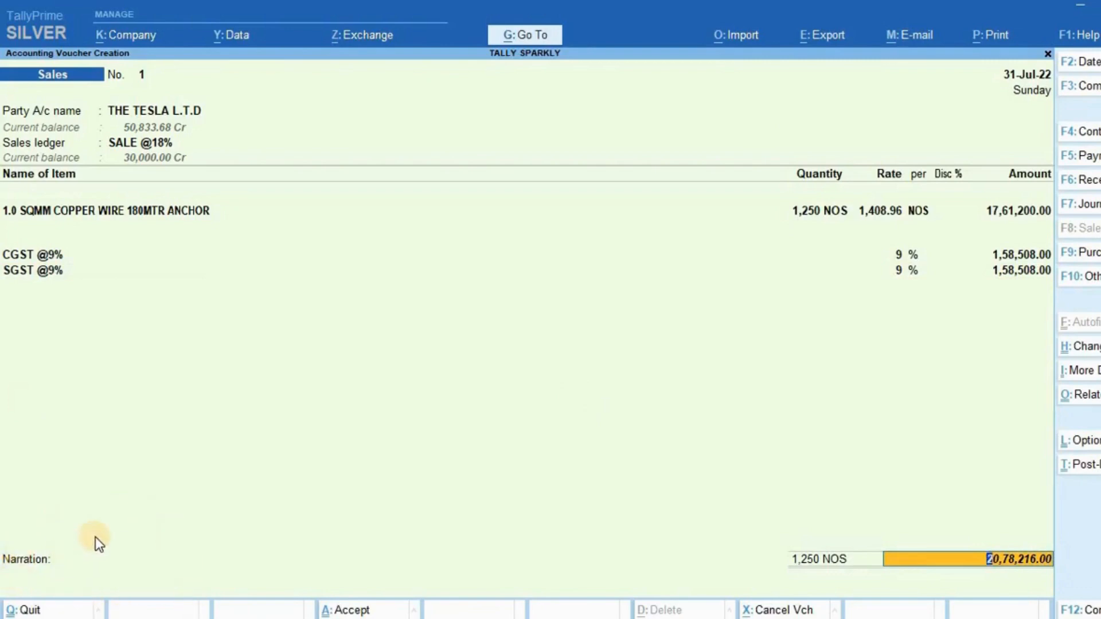
Discard the unsaved sales voucher and return to the Gateway of Tally
{"action": "key", "text": "Escape"}
{"action": "key", "text": "y"}
{"action": "key", "text": "Escape"}
{"action": "key", "text": "Escape"}
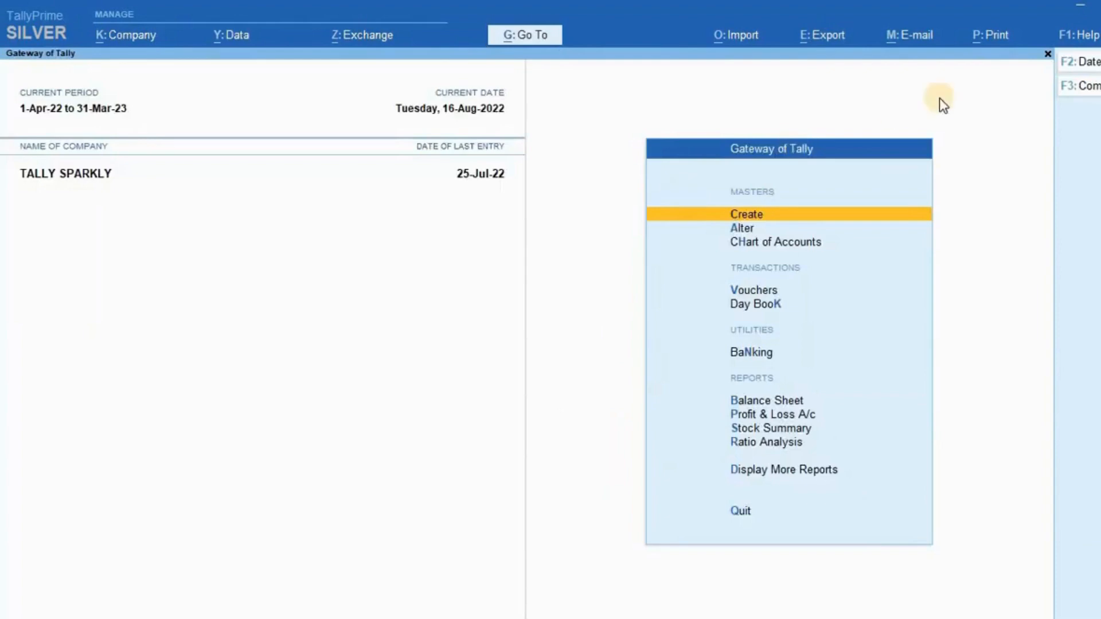
Open the GST details from the company features, keeping the accounting and inventory settings and GST set to Yes
{"action": "key", "text": "F11"}
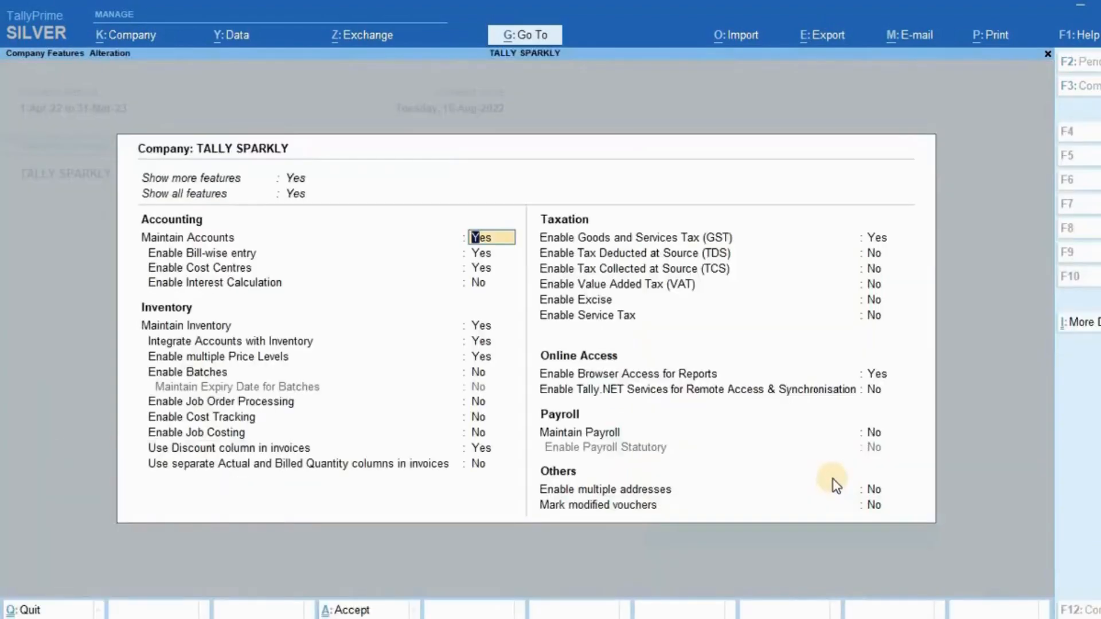
{"action": "key", "text": "Return"}
{"action": "key", "text": "Return"}
{"action": "key", "text": "Return"}
{"action": "key", "text": "Return"}
{"action": "key", "text": "Return"}
{"action": "key", "text": "Return"}
{"action": "key", "text": "Return"}
{"action": "key", "text": "Return"}
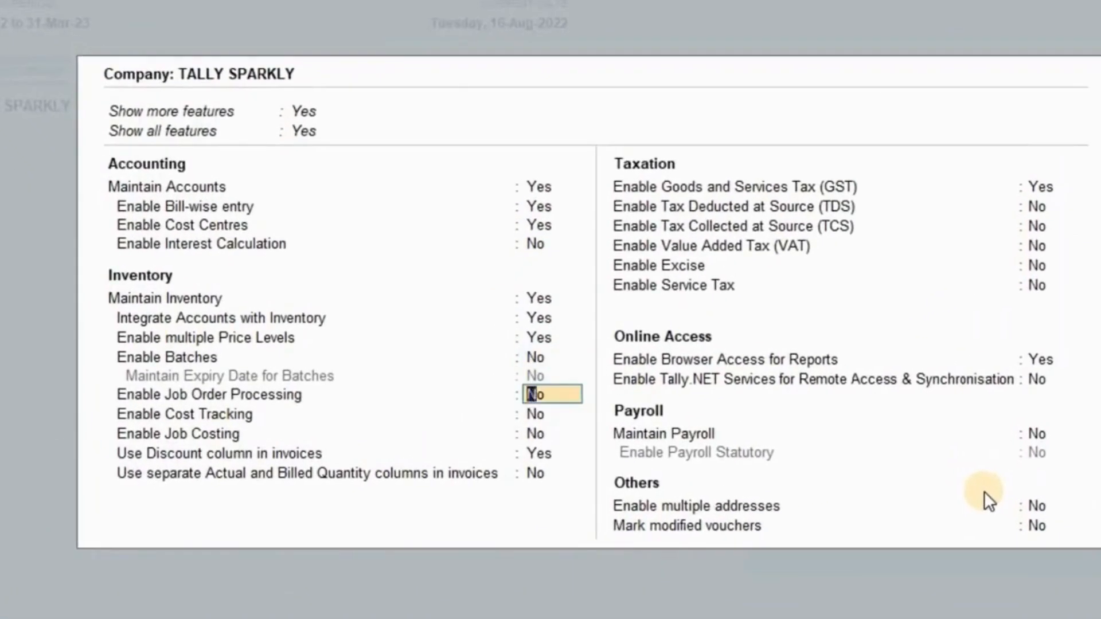
{"action": "key", "text": "Return"}
{"action": "key", "text": "Return"}
{"action": "key", "text": "Return"}
{"action": "key", "text": "Return"}
{"action": "key", "text": "Return"}
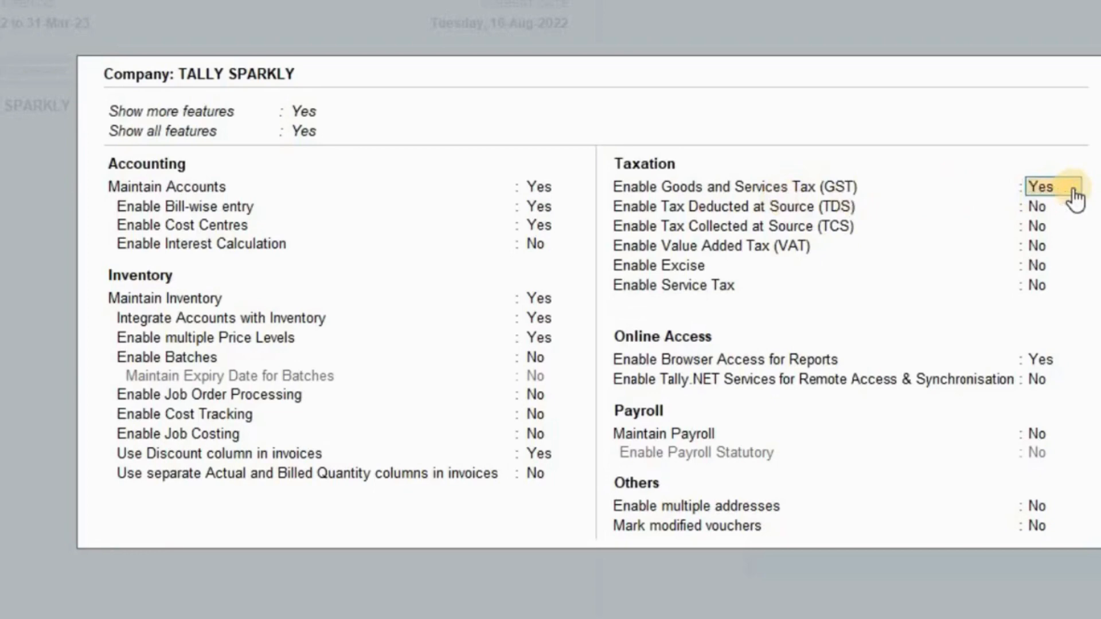
{"action": "key", "text": "Return"}
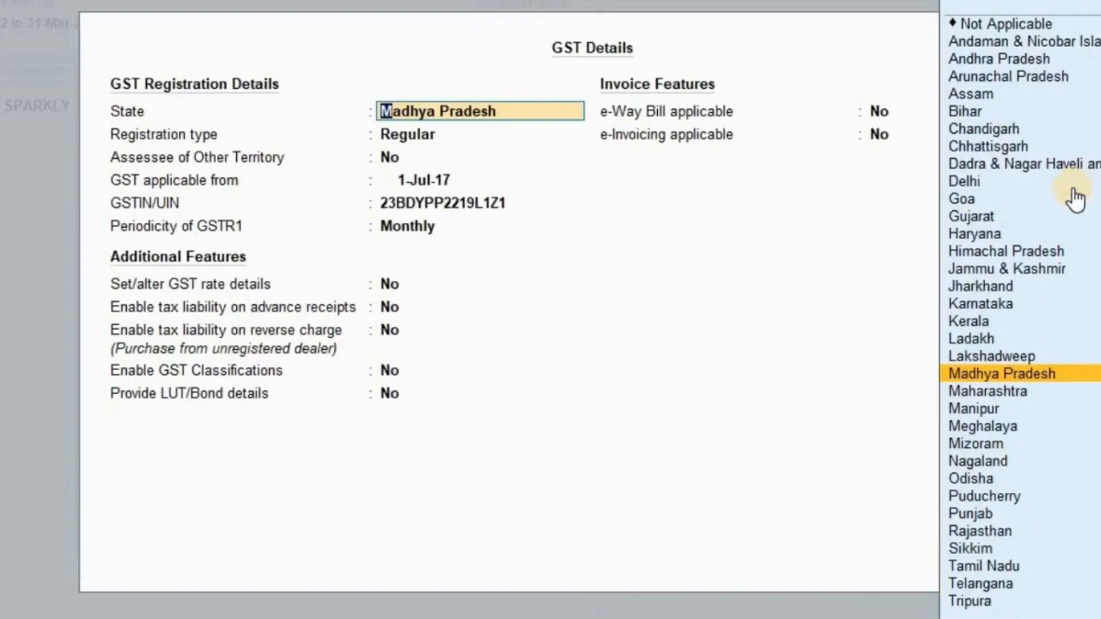
Keep the GST registration details and additional features, and set e-Way Bill applicable to Yes
{"action": "key", "text": "Return"}
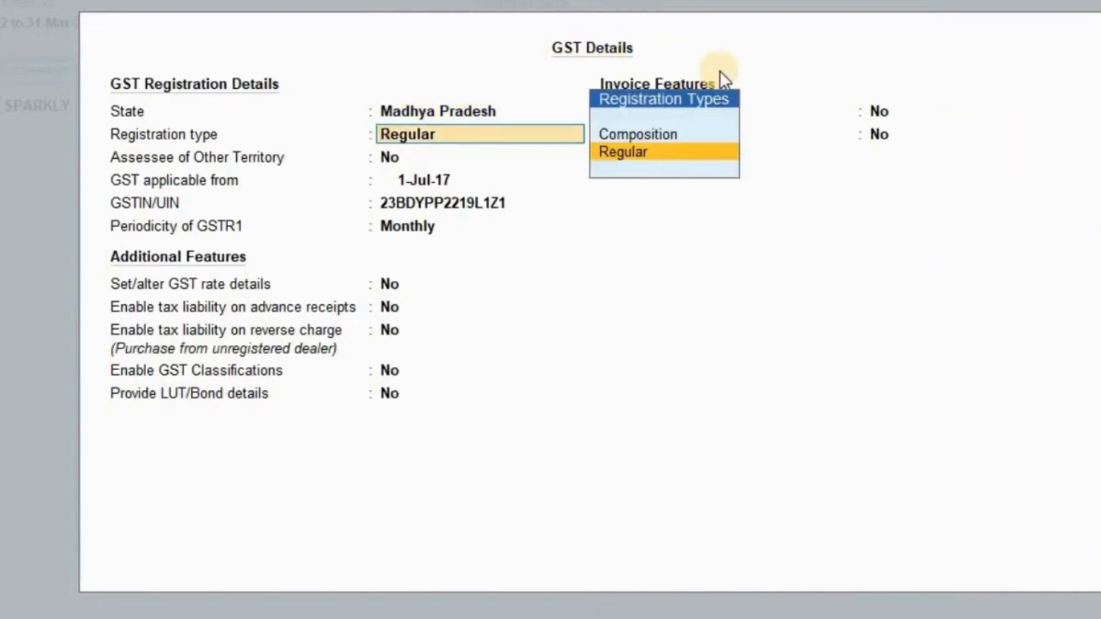
{"action": "key", "text": "Return"}
{"action": "key", "text": "Return"}
{"action": "key", "text": "Return"}
{"action": "key", "text": "Return"}
{"action": "key", "text": "Return"}
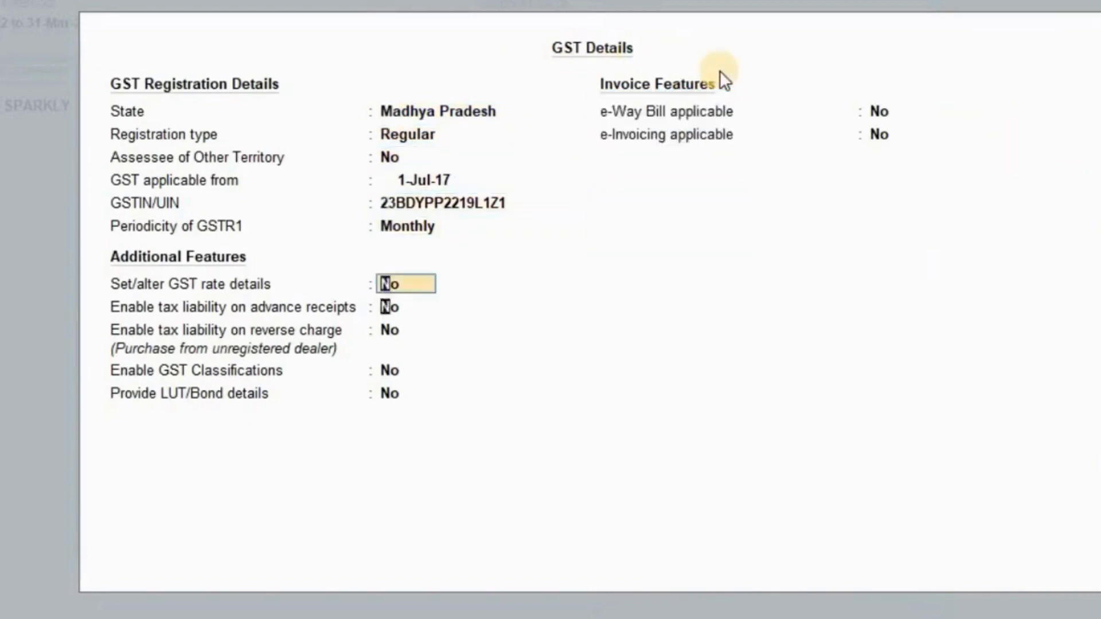
{"action": "key", "text": "Return"}
{"action": "key", "text": "Return"}
{"action": "key", "text": "Return"}
{"action": "key", "text": "Return"}
{"action": "key", "text": "Return"}
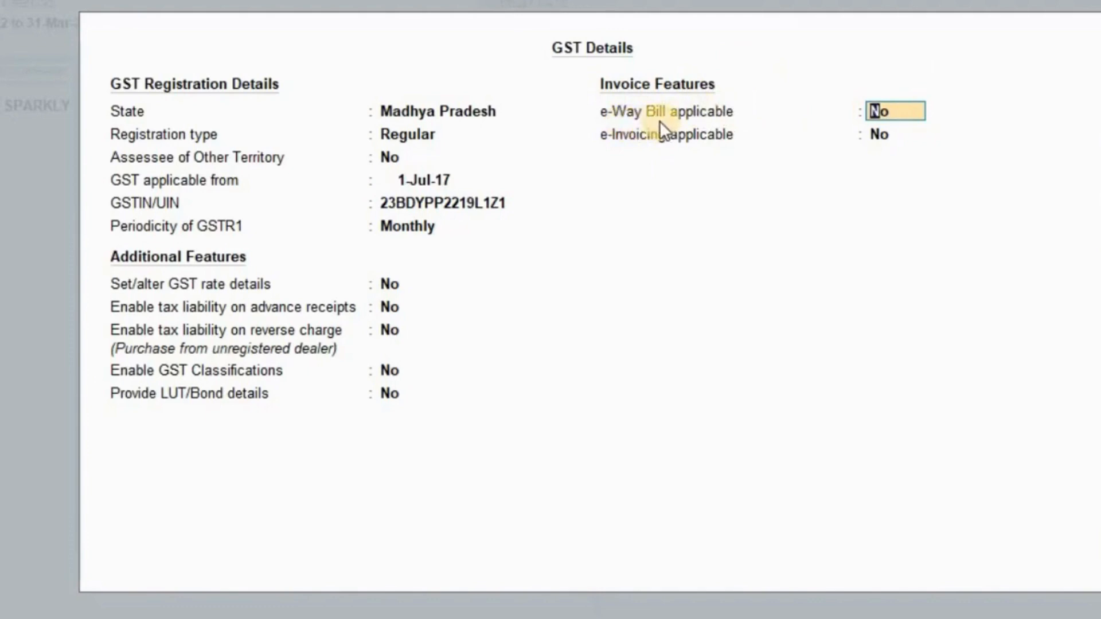
{"action": "type", "text": "yes"}
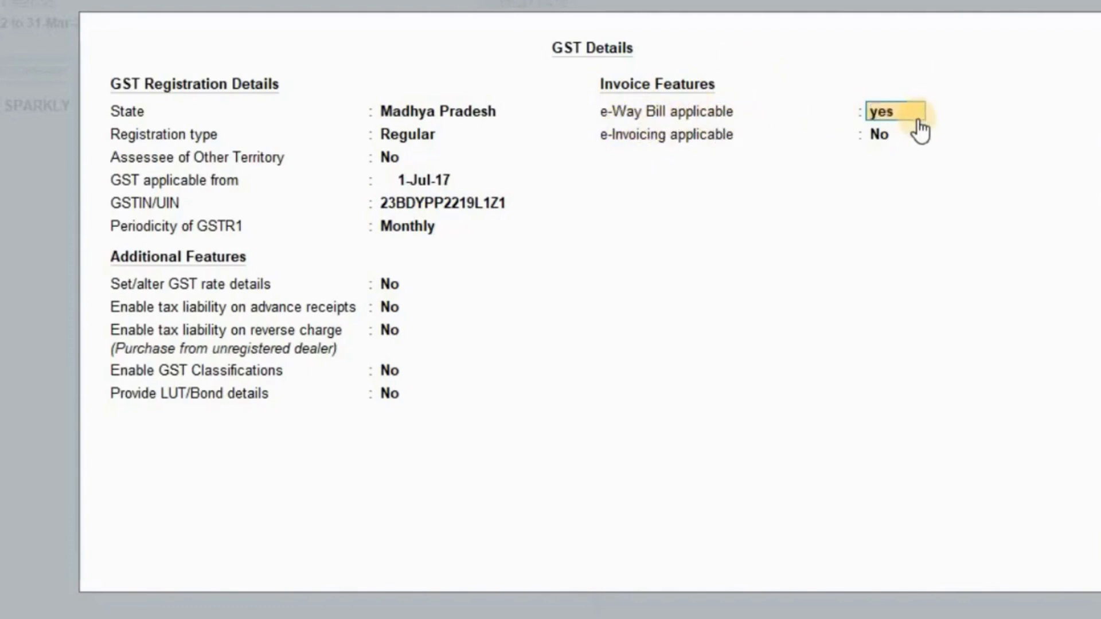
{"action": "key", "text": "Return"}
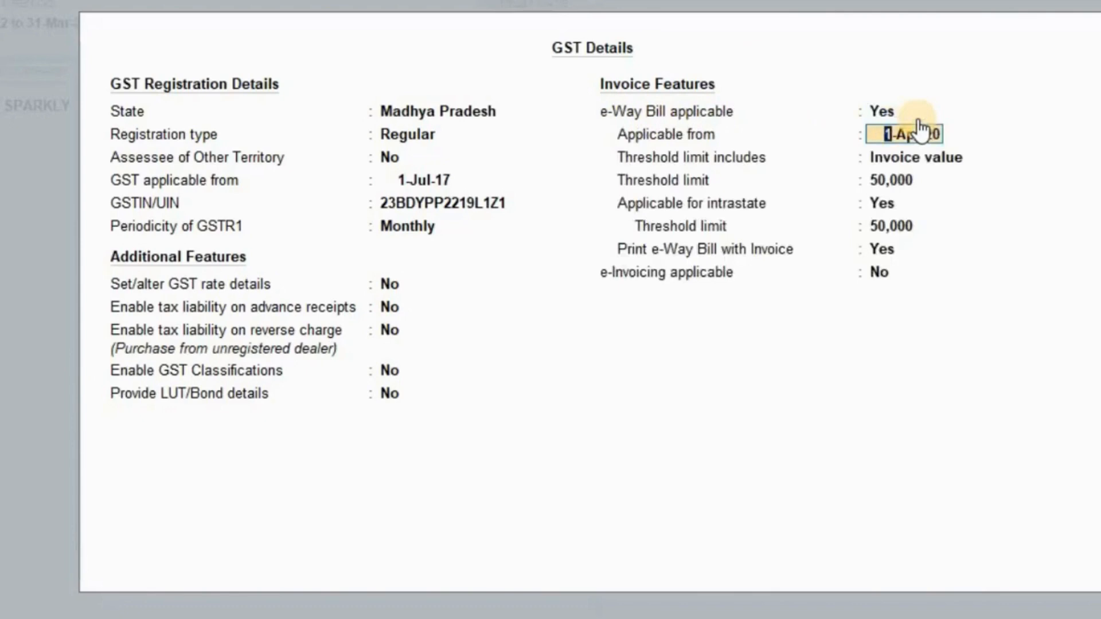
Keep the default e-Way Bill date, threshold limits and print option, and set e-Invoicing applicable to Yes
{"action": "key", "text": "Return"}
{"action": "key", "text": "Return"}
{"action": "key", "text": "Return"}
{"action": "key", "text": "Return"}
{"action": "key", "text": "Return"}
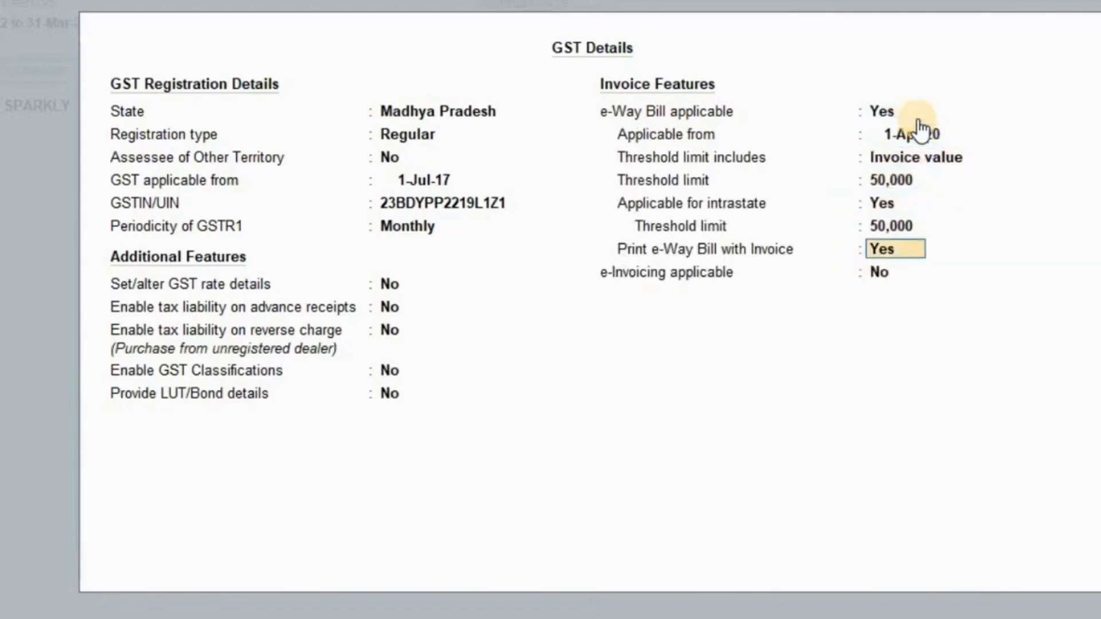
{"action": "key", "text": "Return"}
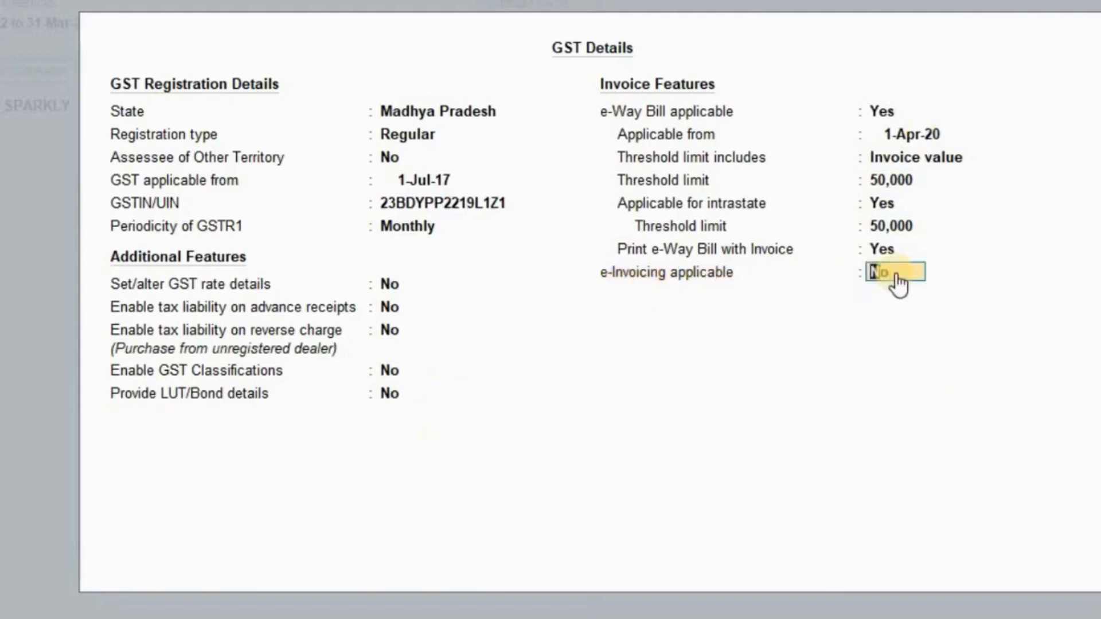
{"action": "type", "text": "y"}
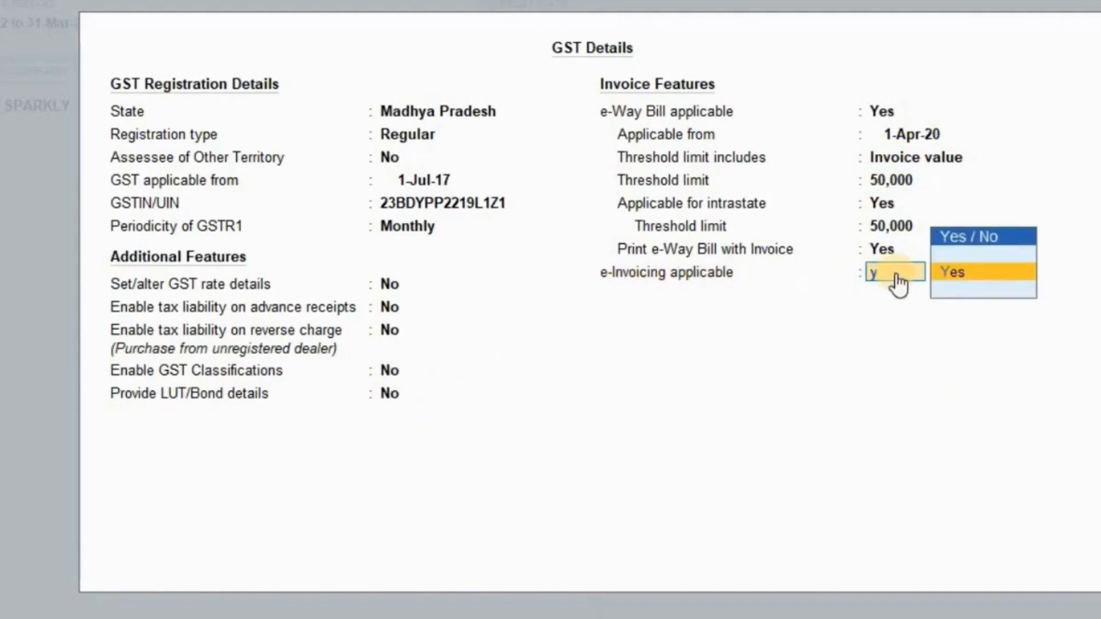
{"action": "key", "text": "Return"}
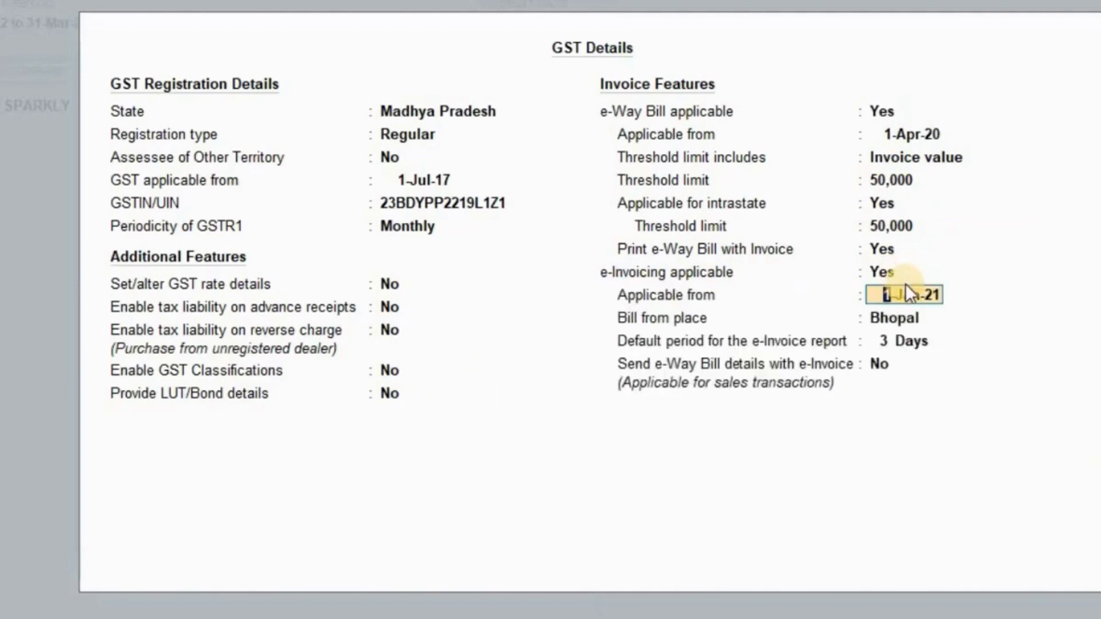
Keep the default e-Invoicing values, set Send e-Way Bill details with e-Invoice to Yes, and accept the GST details
{"action": "key", "text": "Return"}
{"action": "key", "text": "Return"}
{"action": "key", "text": "Return"}
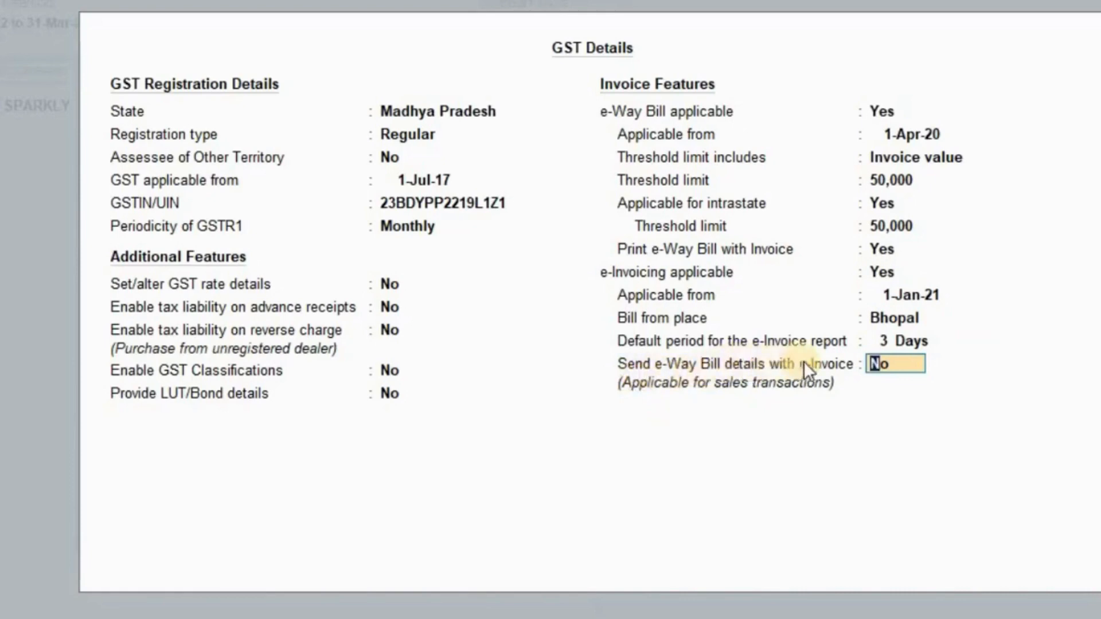
{"action": "type", "text": "yes"}
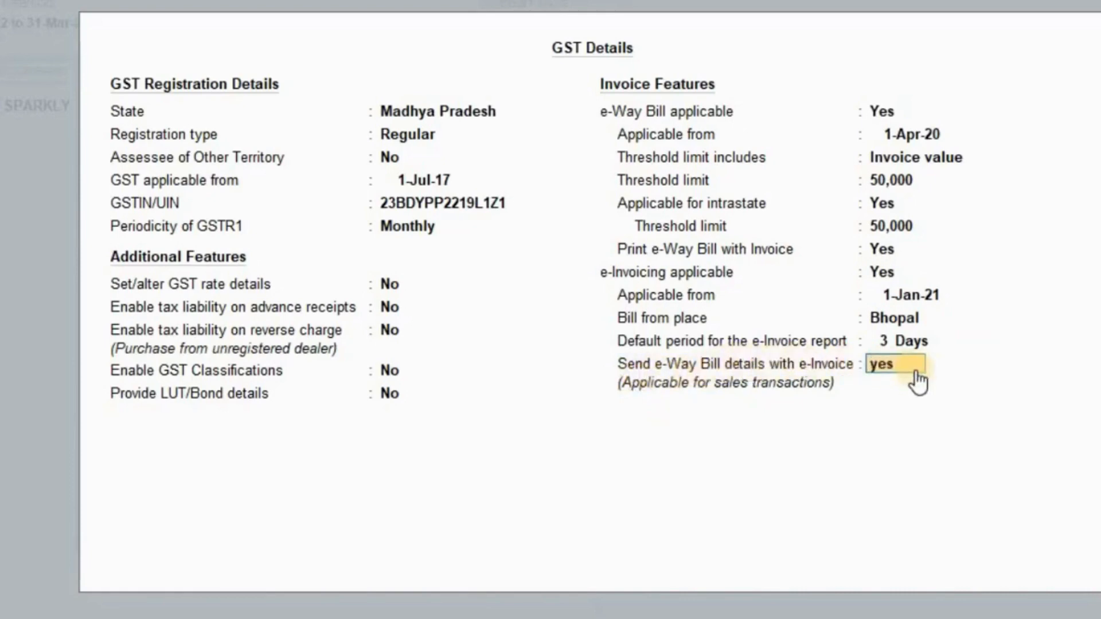
{"action": "key", "text": "Return"}
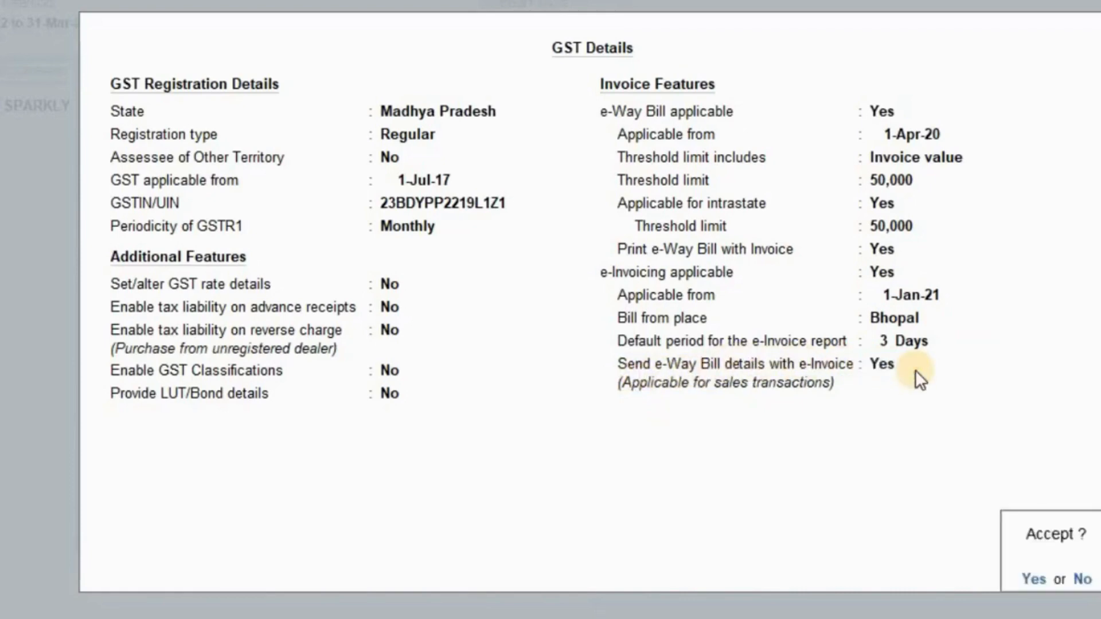
{"action": "key", "text": "Return"}
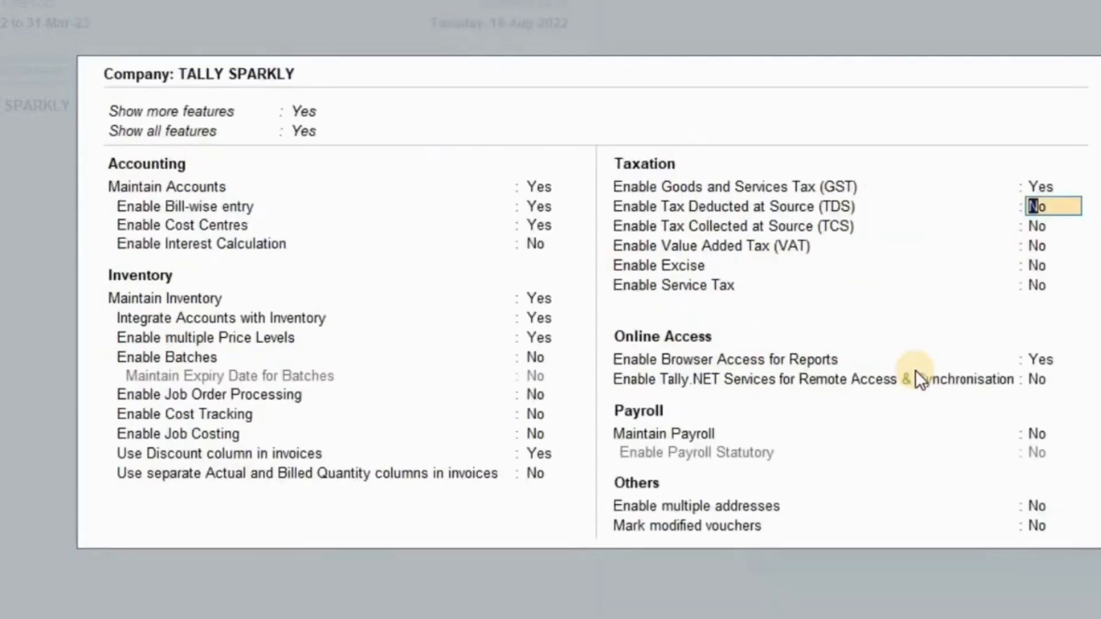
Keep the remaining taxation, online access, payroll and other features unchanged and accept the company features
{"action": "key", "text": "Return"}
{"action": "key", "text": "Return"}
{"action": "key", "text": "Return"}
{"action": "key", "text": "Return"}
{"action": "key", "text": "Return"}
{"action": "key", "text": "Return"}
{"action": "key", "text": "Return"}
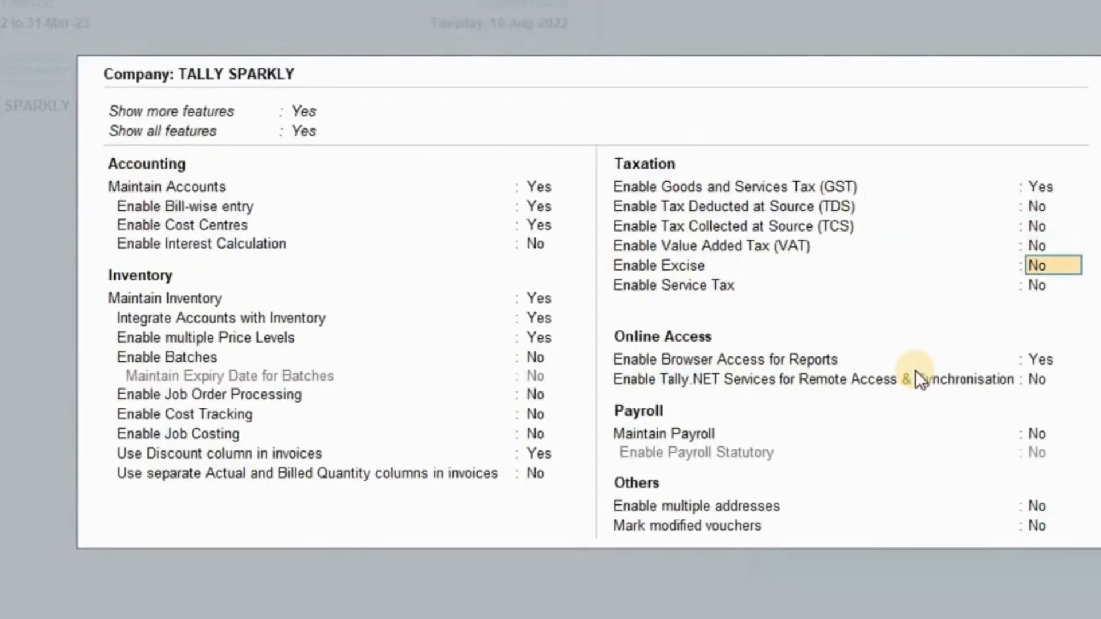
{"action": "key", "text": "Return"}
{"action": "key", "text": "Return"}
{"action": "key", "text": "Return"}
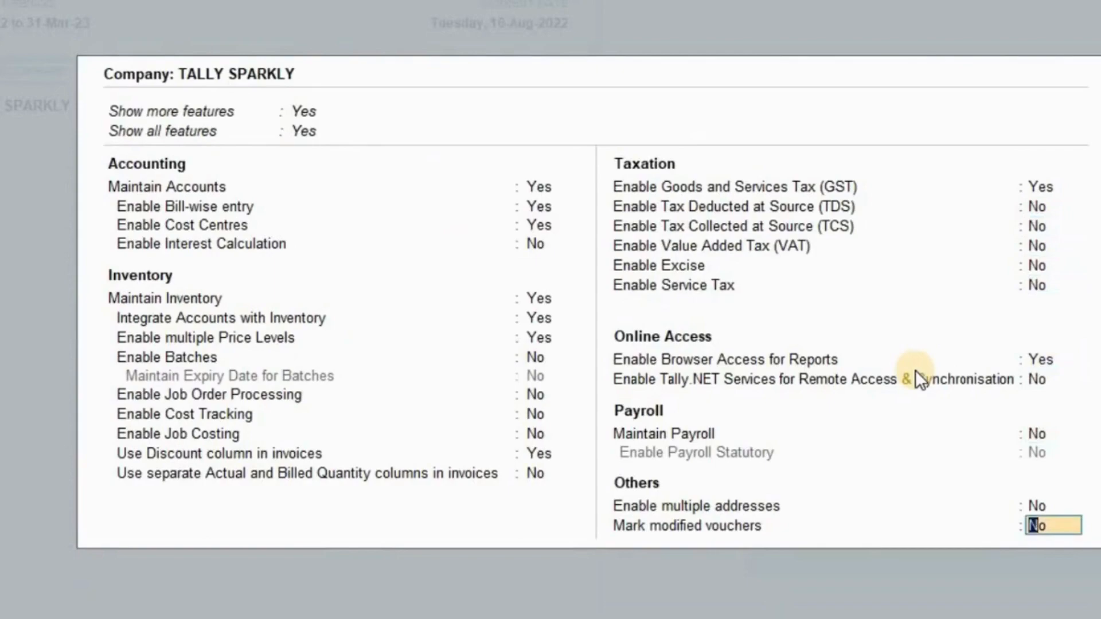
{"action": "key", "text": "Return"}
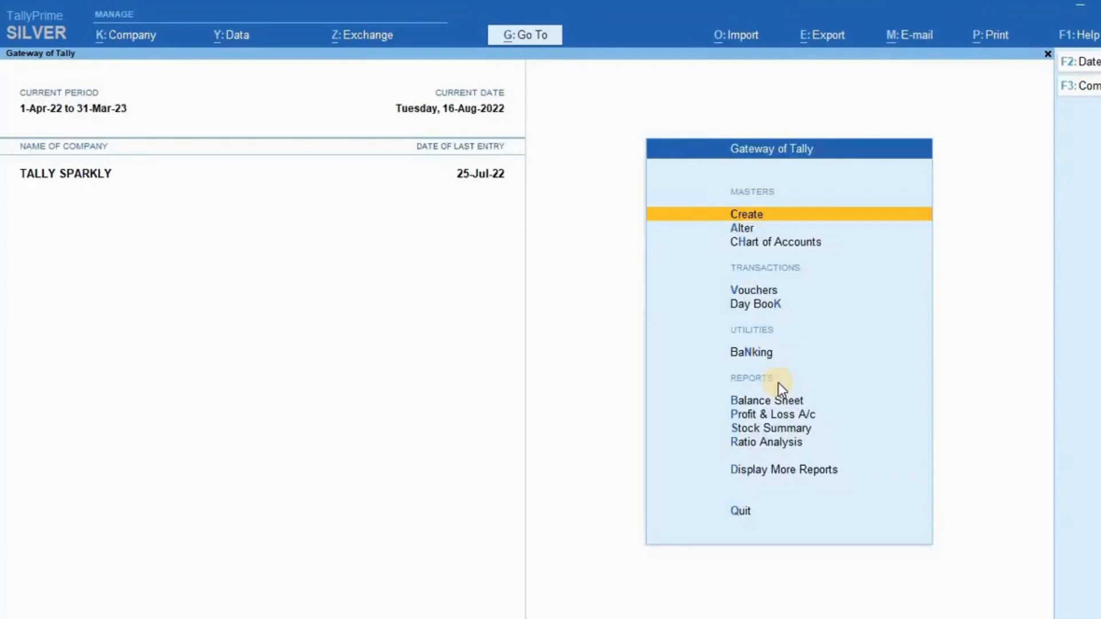
Open the July list of sales vouchers from the Sales Register
{"action": "key", "text": "d"}
{"action": "key", "text": "a"}
{"action": "left_click", "coordinate": [778, 383]}
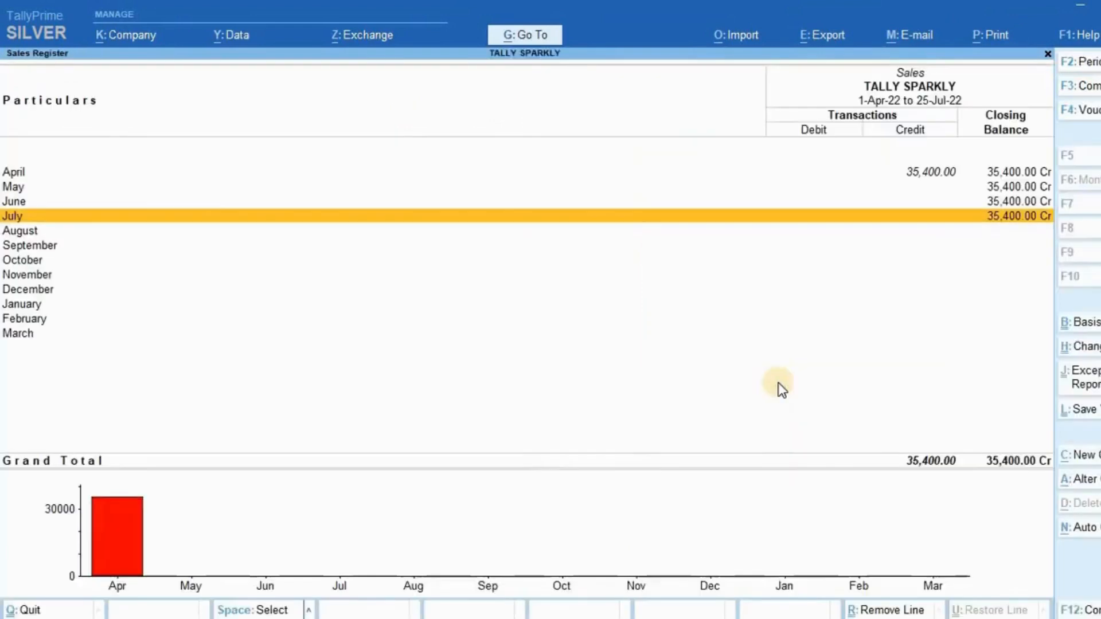
{"action": "key", "text": "Return"}
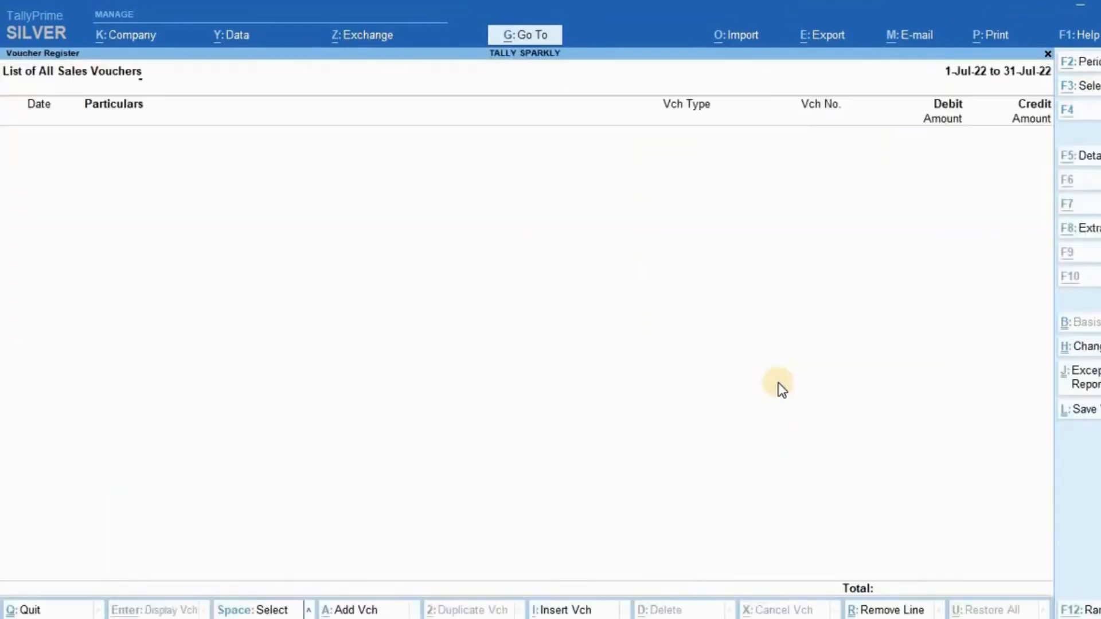
Add a new sales voucher and change its voucher mode to Item Invoice
{"action": "key", "text": "alt+a"}
{"action": "key", "text": "ctrl+h"}
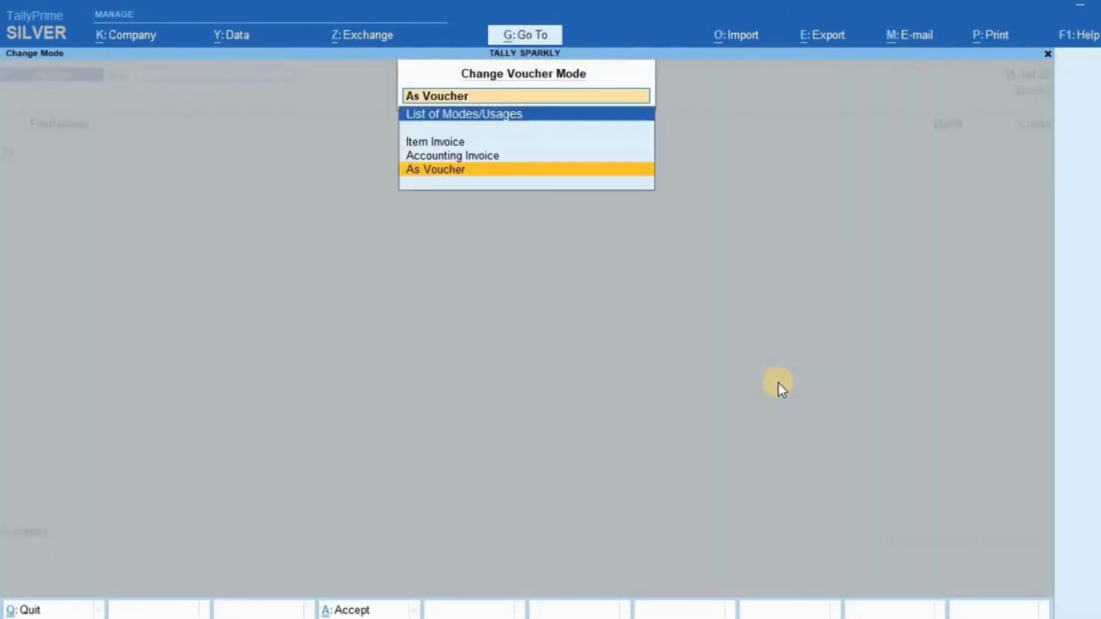
{"action": "key", "text": "Up"}
{"action": "key", "text": "Up"}
{"action": "key", "text": "Return"}
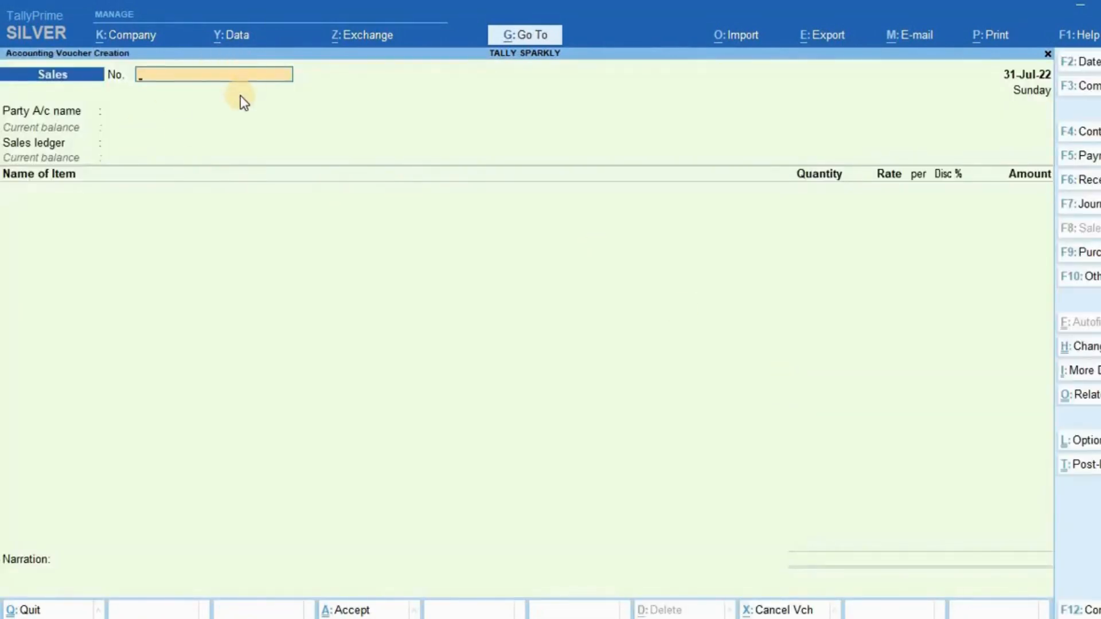
Set the sales voucher number to 250 and the voucher date to 16-8-2022
{"action": "type", "text": "250"}
{"action": "key", "text": "Return"}
{"action": "key", "text": "F2"}
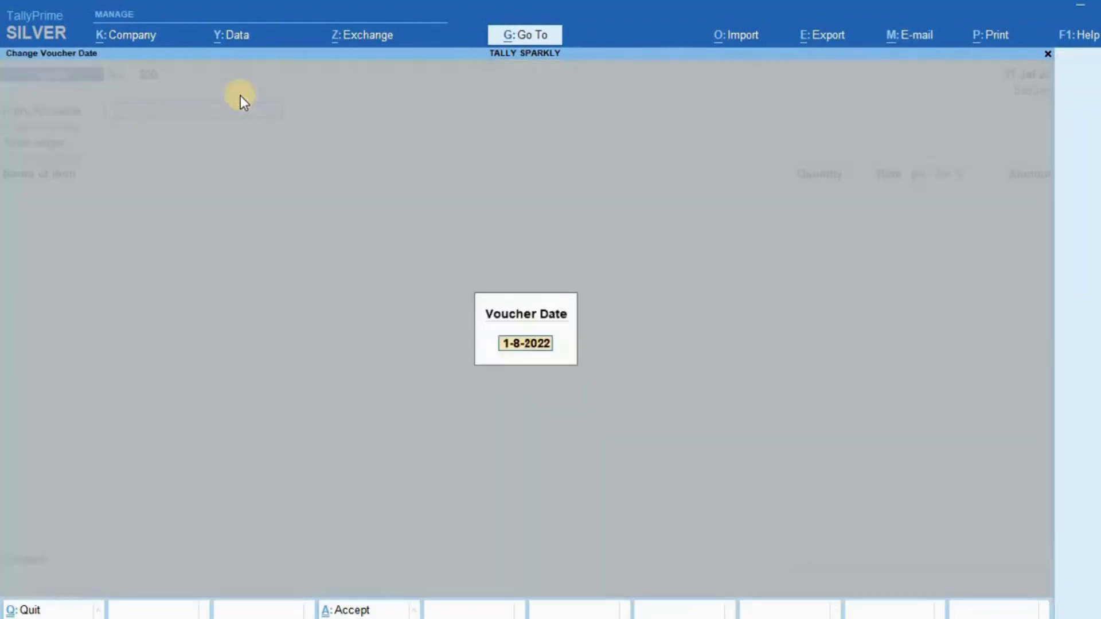
{"action": "type", "text": "16.8.2022"}
{"action": "key", "text": "Return"}
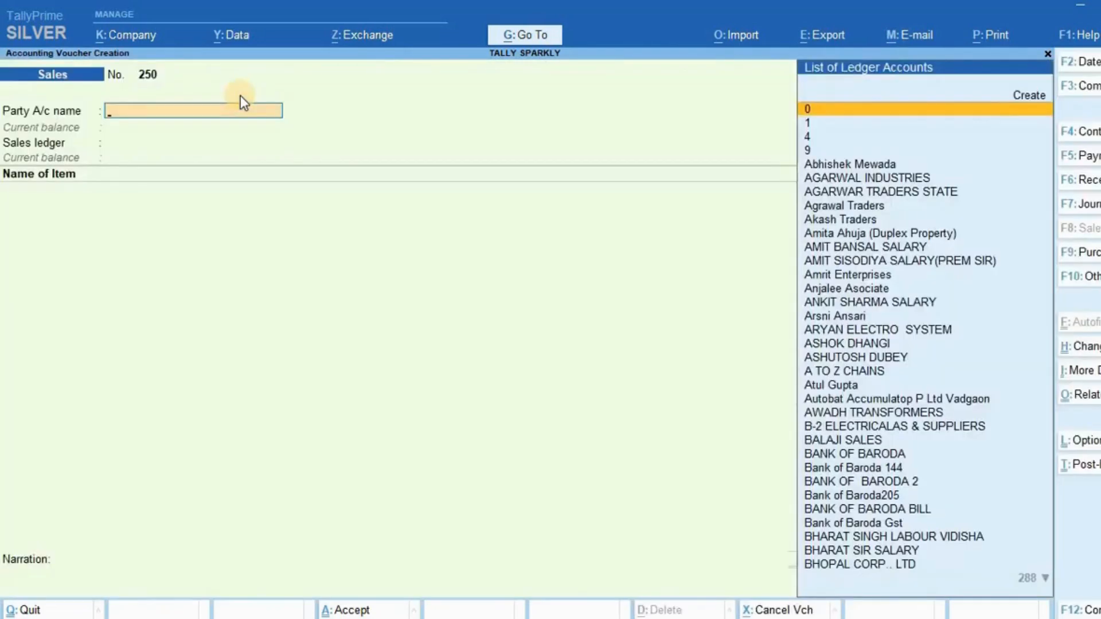
Select THE TESLA L.T.D as the party account and leave all its dispatch details blank
{"action": "type", "text": "The"}
{"action": "key", "text": "Down"}
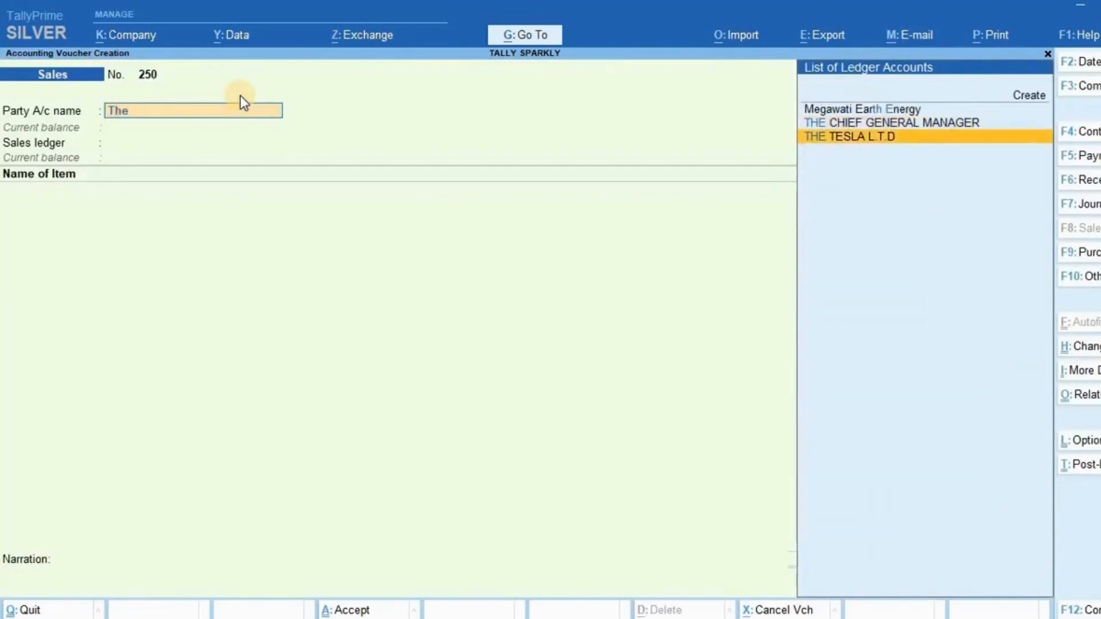
{"action": "key", "text": "Return"}
{"action": "key", "text": "Return"}
{"action": "key", "text": "Return"}
{"action": "key", "text": "Return"}
{"action": "key", "text": "Return"}
{"action": "key", "text": "Return"}
{"action": "key", "text": "Return"}
{"action": "key", "text": "Return"}
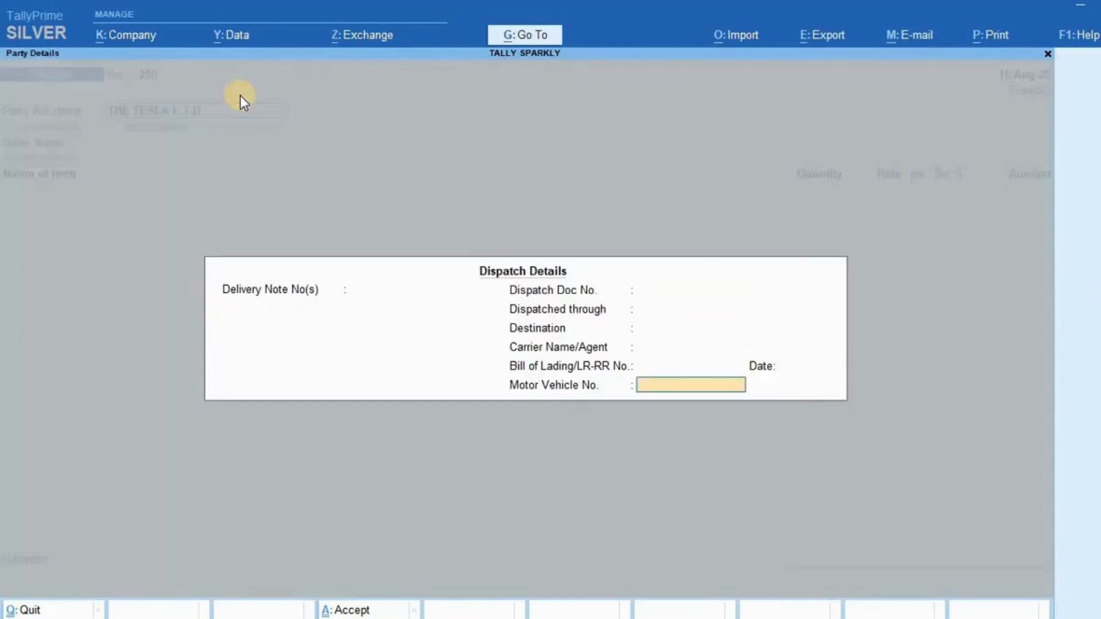
{"action": "key", "text": "Return"}
Accept the party's remaining details unchanged and return to the voucher for the sales ledger
{"action": "key", "text": "Return"}
{"action": "key", "text": "Return"}
{"action": "key", "text": "Return"}
{"action": "key", "text": "Return"}
{"action": "key", "text": "Return"}
{"action": "key", "text": "Return"}
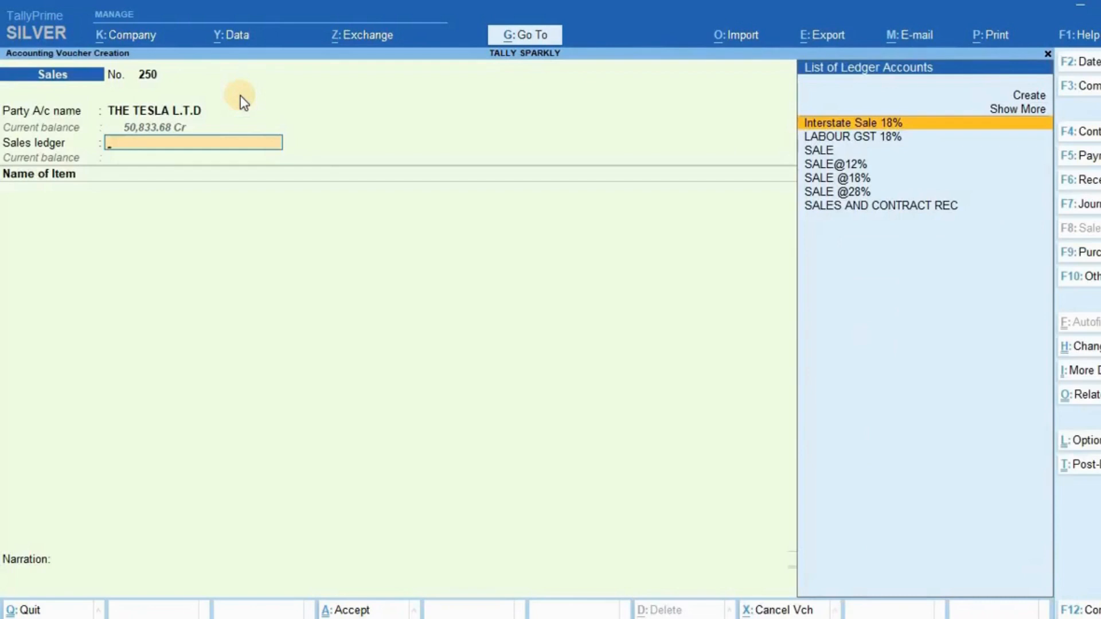
{"action": "type", "text": "Sale"}
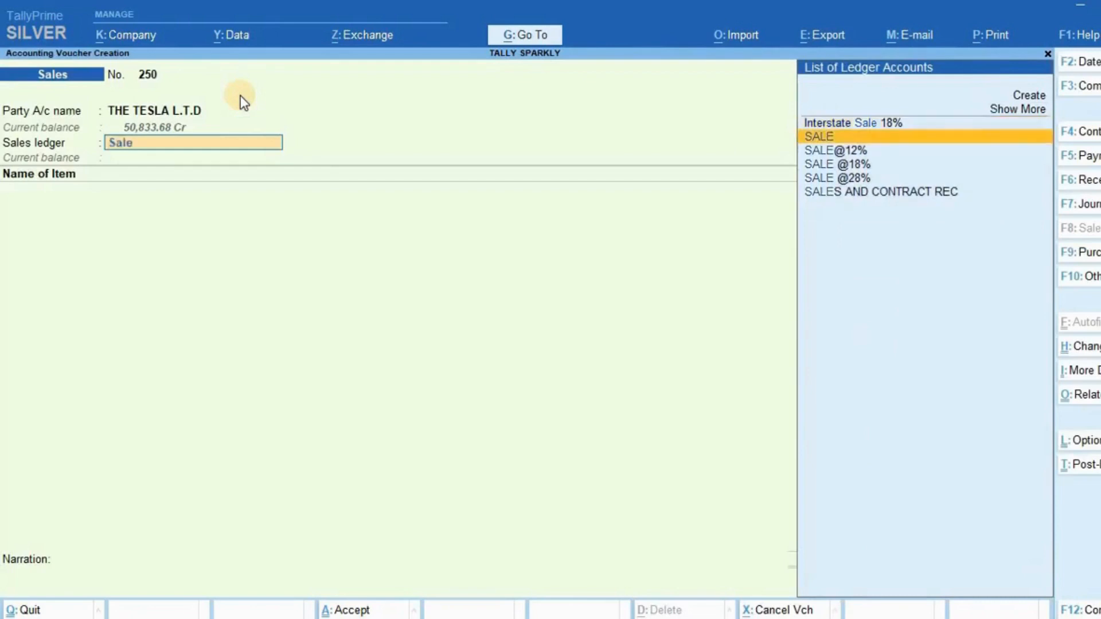
{"action": "key", "text": "Down"}
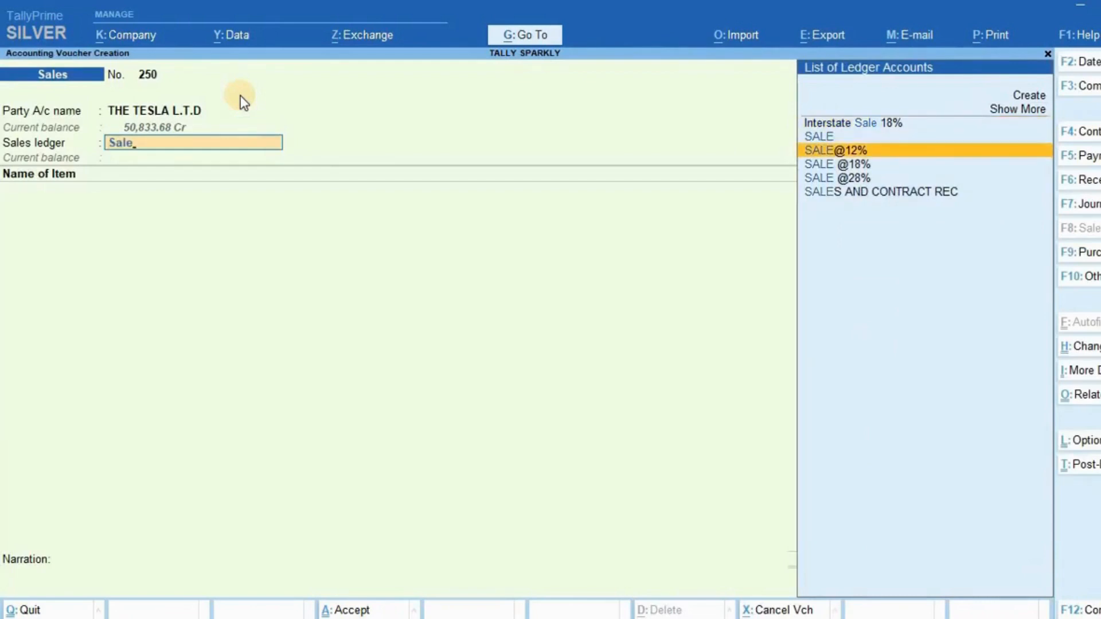
{"action": "key", "text": "Down"}
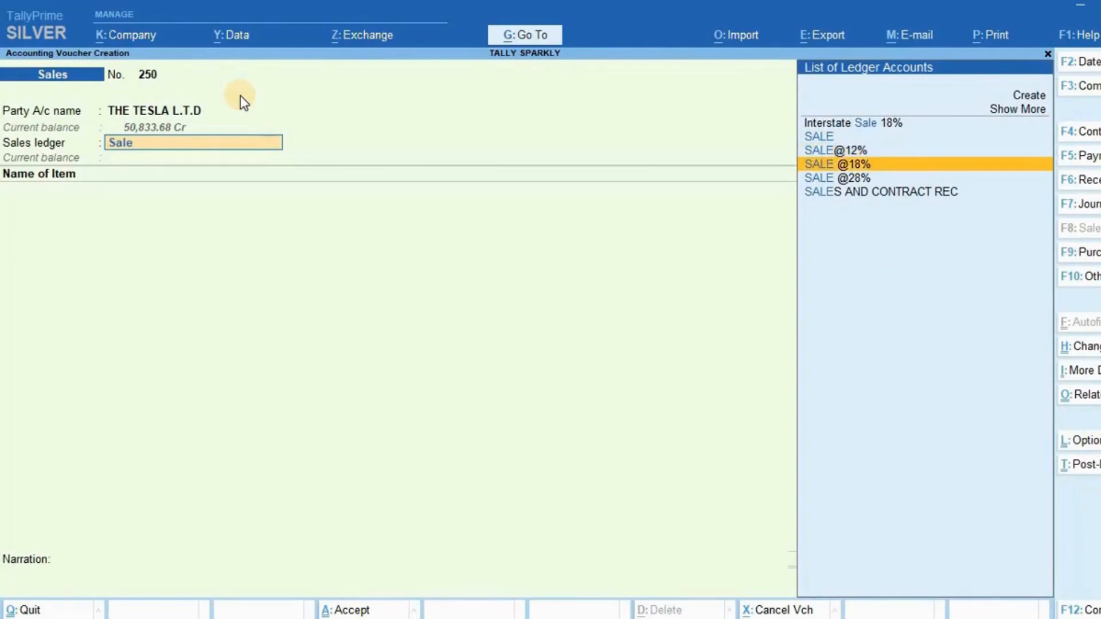
{"action": "key", "text": "Return"}
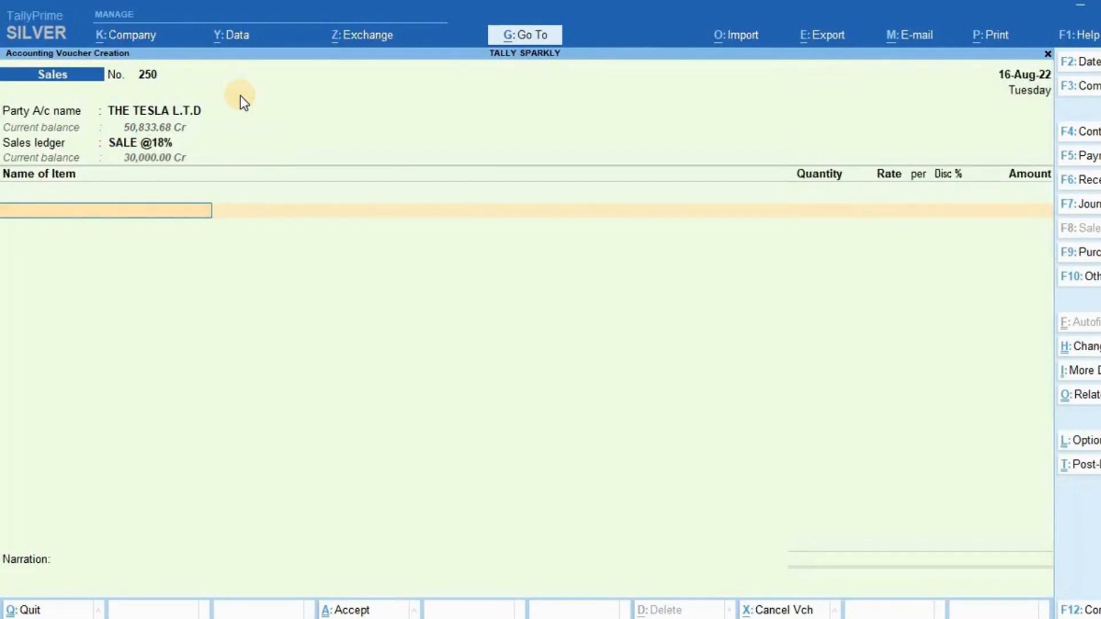
Add the stock item Computer 32Bit with a quantity of 25 NOS at a rate of 25,000, without a discount
{"action": "type", "text": "Com"}
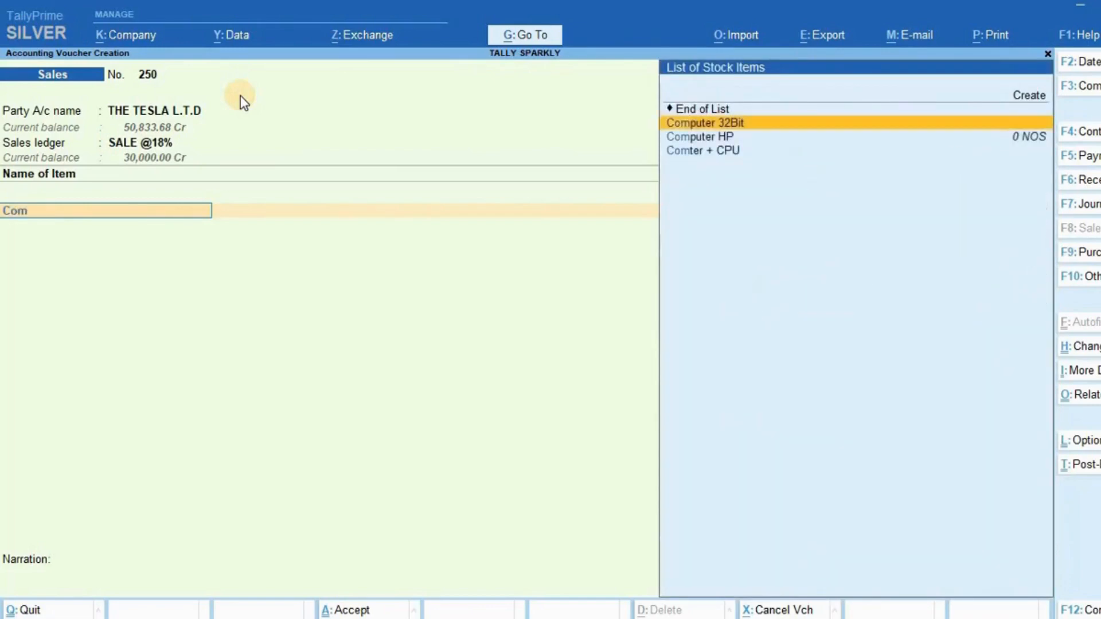
{"action": "key", "text": "Return"}
{"action": "type", "text": "25"}
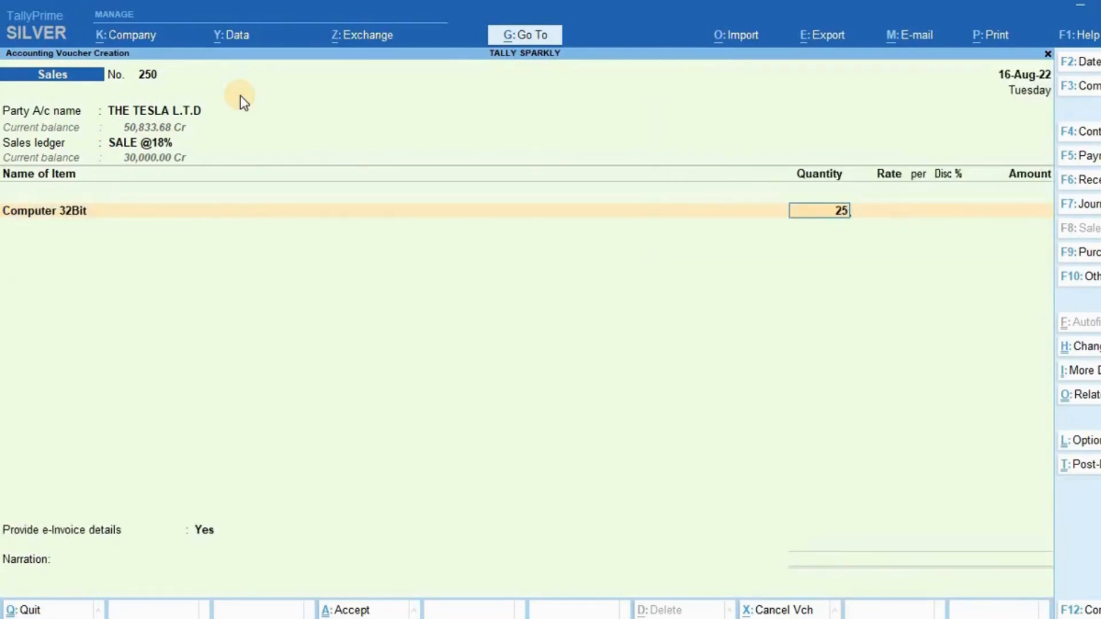
{"action": "key", "text": "Return"}
{"action": "key", "text": "Return"}
{"action": "type", "text": "25000"}
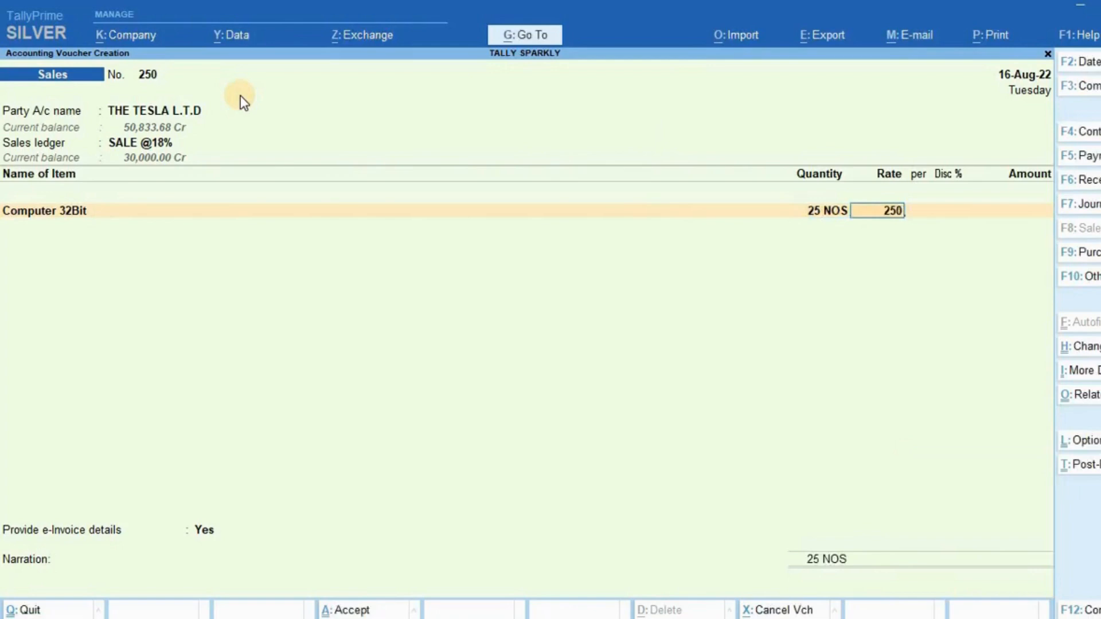
{"action": "key", "text": "Return"}
{"action": "key", "text": "Return"}
{"action": "key", "text": "Return"}
{"action": "key", "text": "Return"}
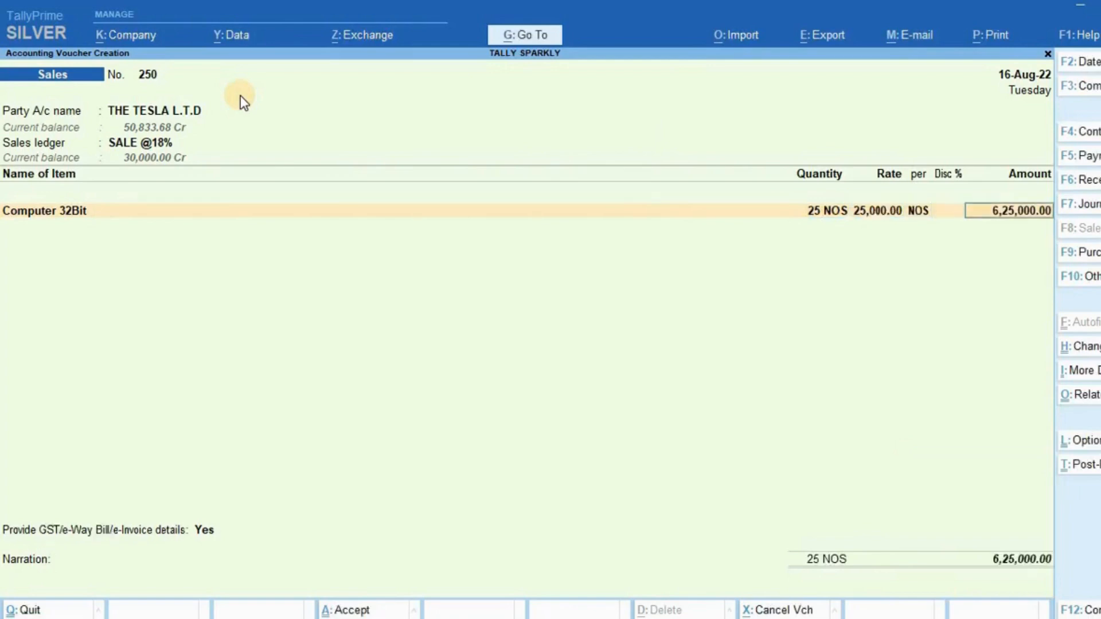
Add the CGST @9% tax ledger below the stock item
{"action": "type", "text": "ch"}
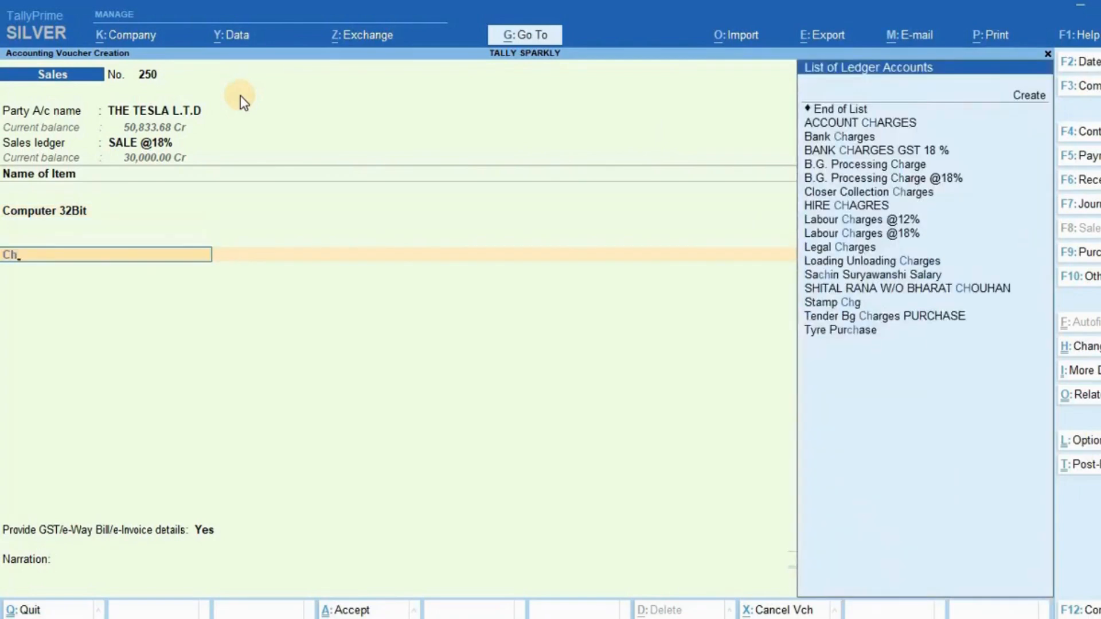
{"action": "type", "text": "g"}
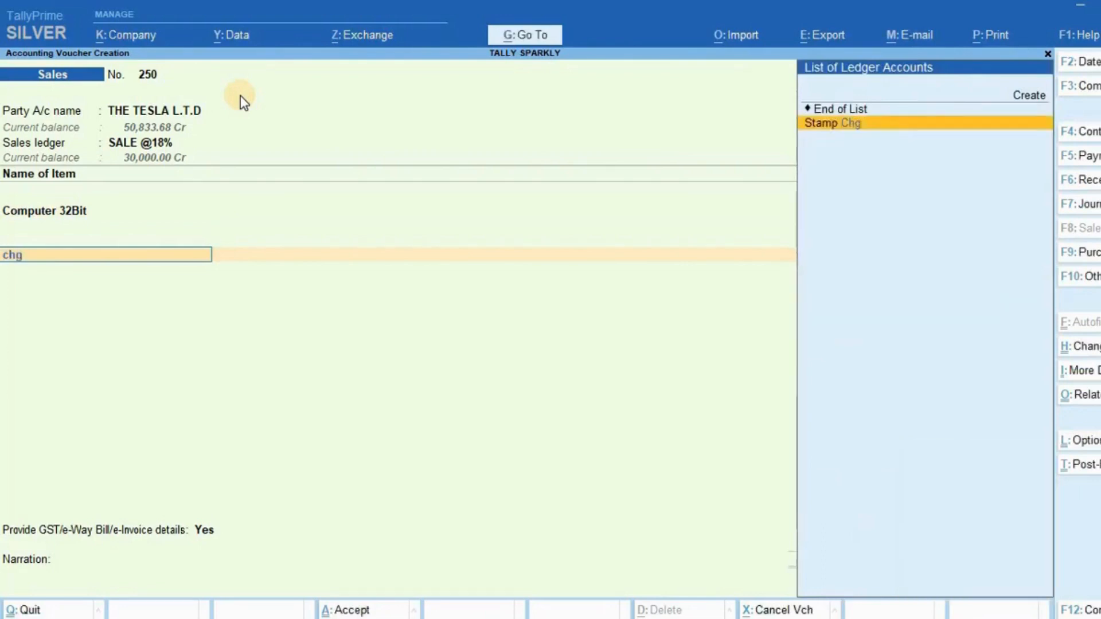
{"action": "key", "text": "BackSpace"}
{"action": "key", "text": "BackSpace"}
{"action": "type", "text": "gst"}
{"action": "key", "text": "Down"}
{"action": "key", "text": "Down"}
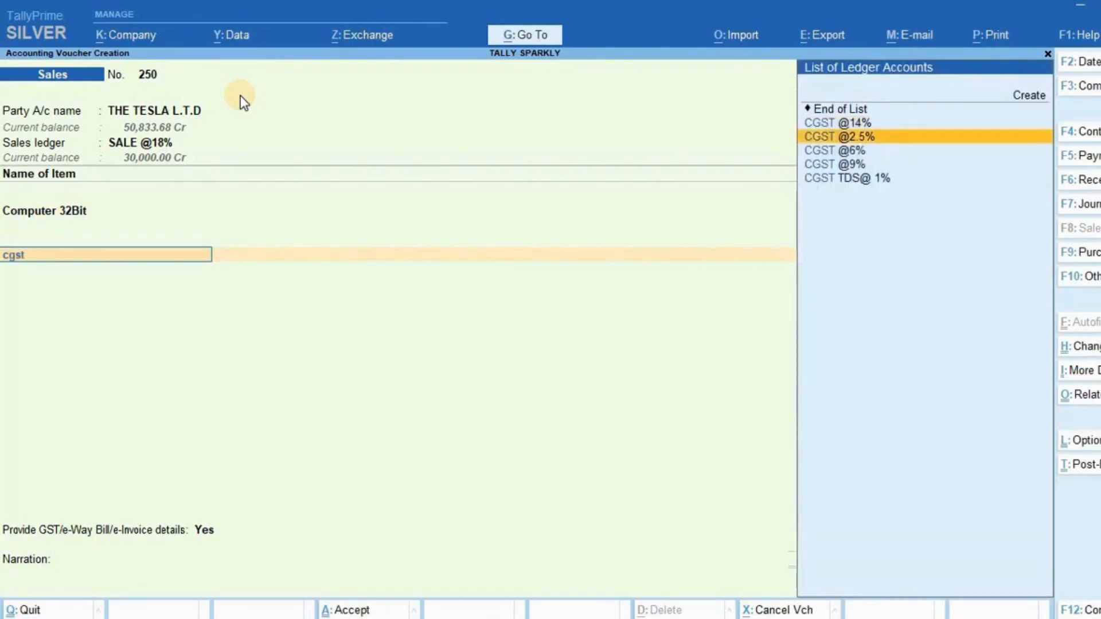
{"action": "key", "text": "Down"}
{"action": "key", "text": "Down"}
{"action": "key", "text": "Return"}
{"action": "key", "text": "Return"}
Add the SGST @9% tax ledger below the CGST line
{"action": "type", "text": "Sgst"}
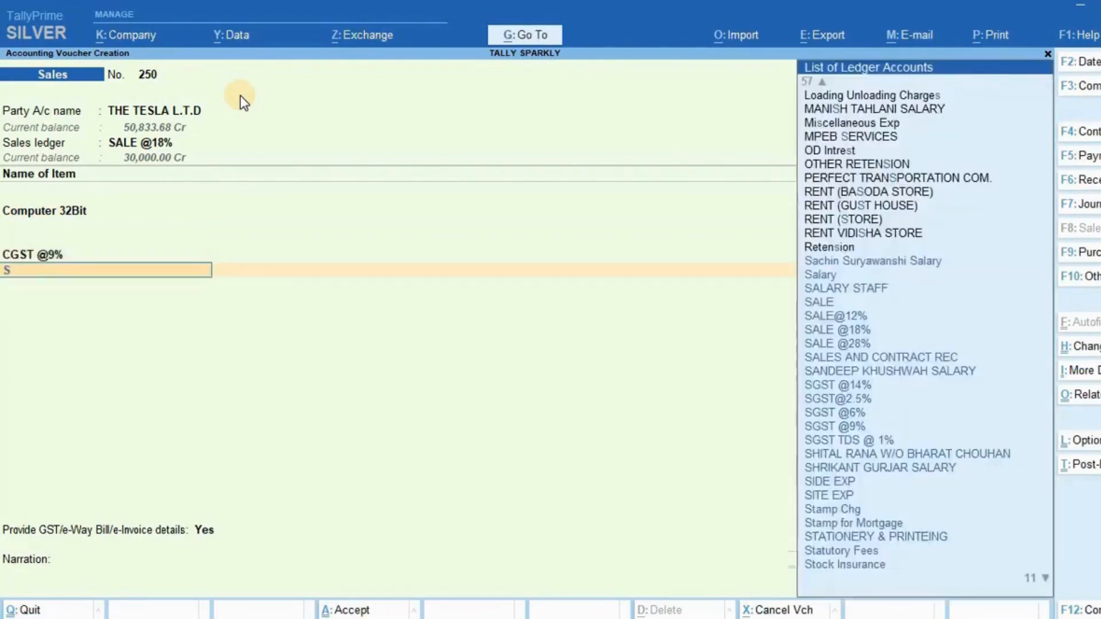
{"action": "key", "text": "Down"}
{"action": "key", "text": "Down"}
{"action": "key", "text": "Down"}
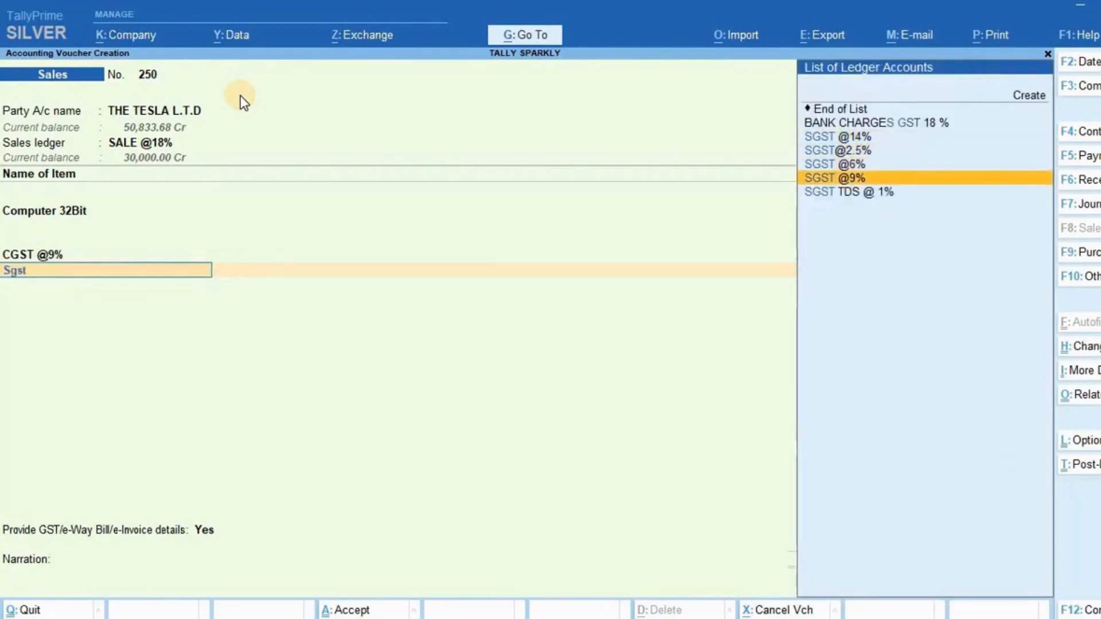
{"action": "key", "text": "Return"}
{"action": "key", "text": "Return"}
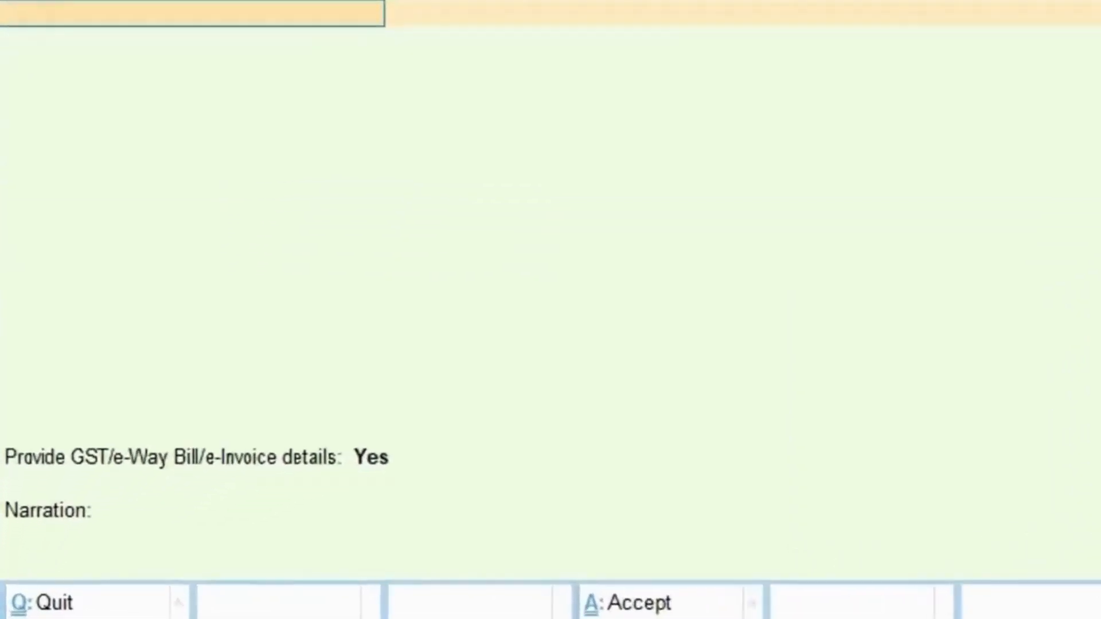
Set Provide GST/e-Way Bill/e-Invoice details to Yes, keeping dispatch from Madhya Pradesh, transporter None, and the other fields blank
{"action": "key", "text": "Return"}
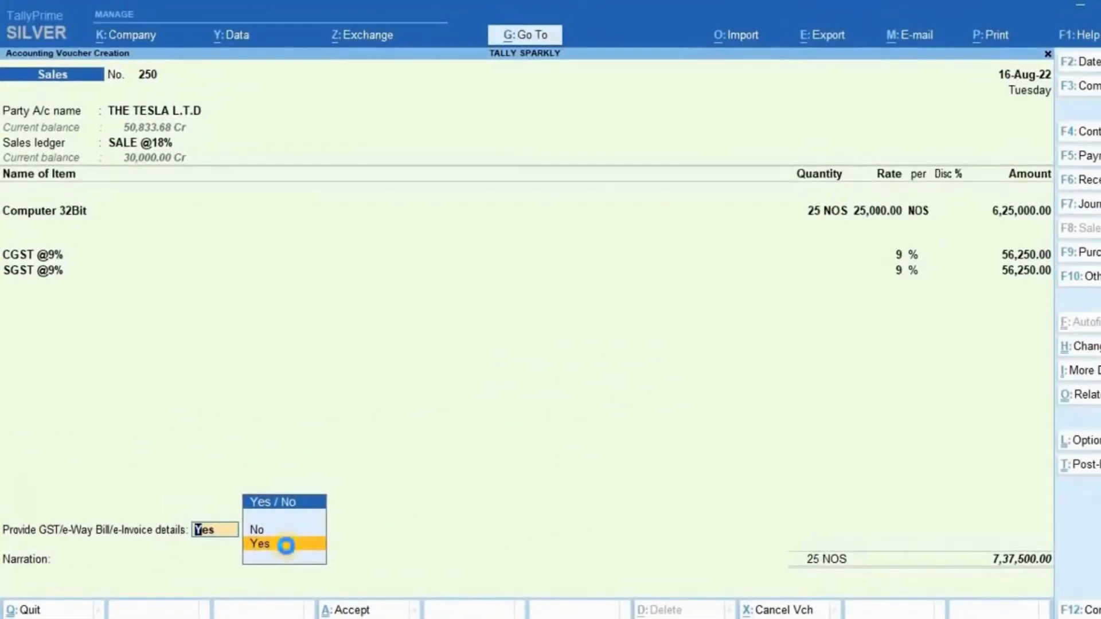
{"action": "left_click", "coordinate": [286, 546]}
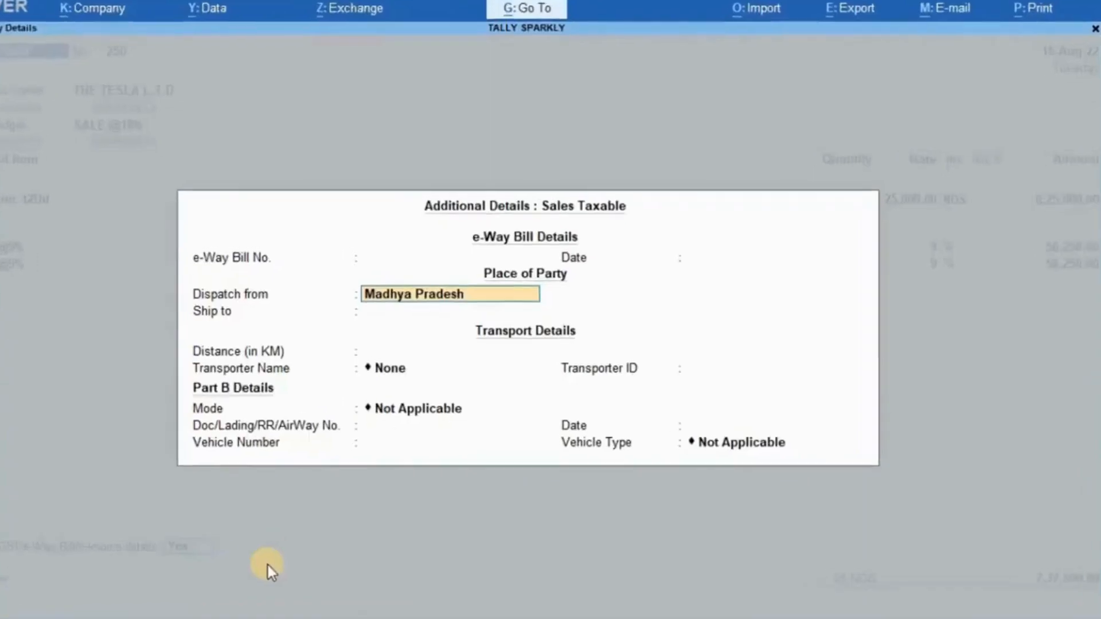
{"action": "key", "text": "Return"}
{"action": "key", "text": "Return"}
{"action": "key", "text": "Return"}
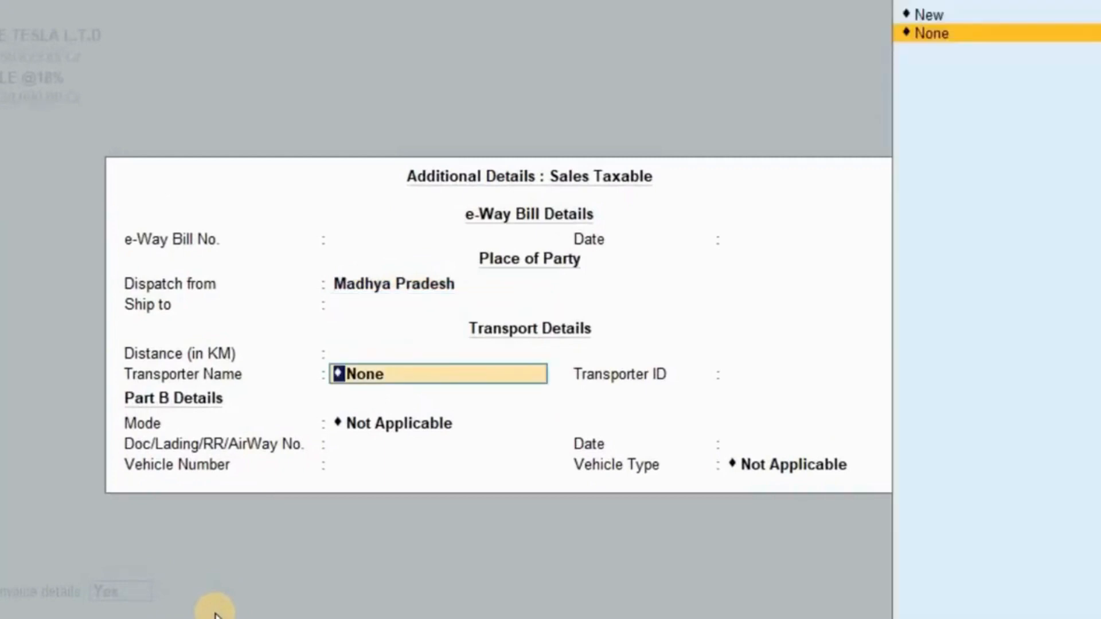
{"action": "key", "text": "Return"}
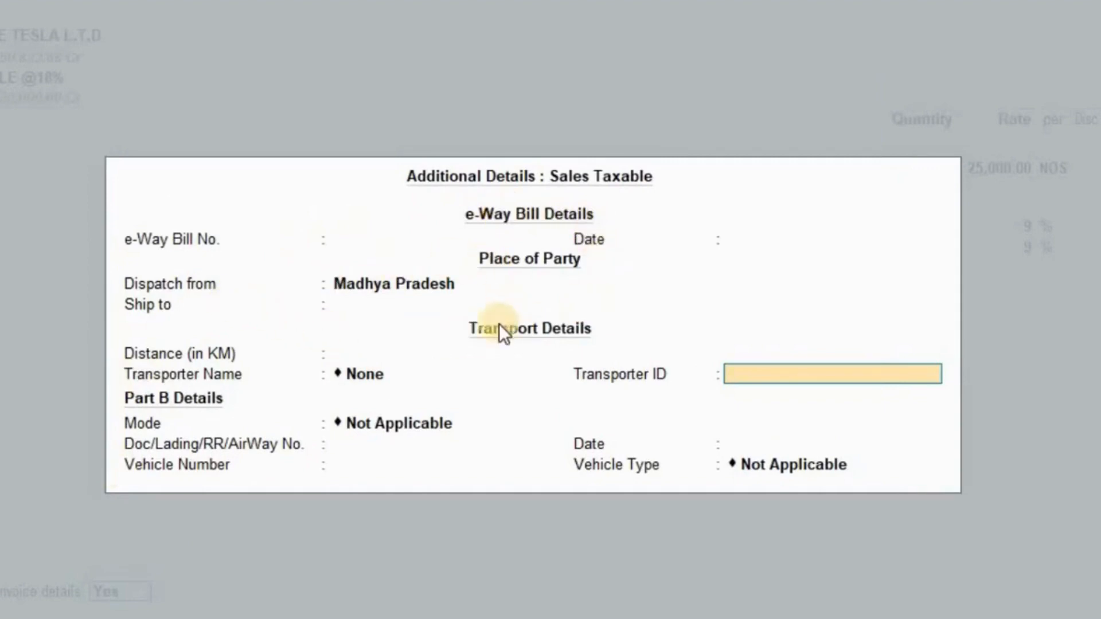
{"action": "key", "text": "Return"}
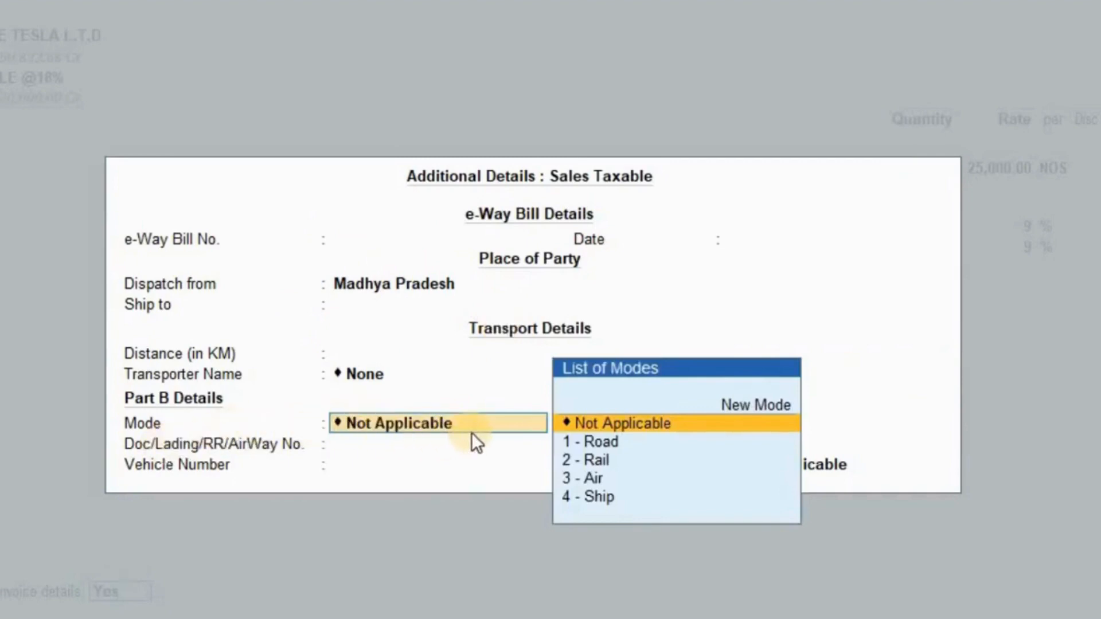
Look through the transport modes, keep Not Applicable for Part B, and accept the e-Way Bill details
{"action": "key", "text": "Down"}
{"action": "key", "text": "Down"}
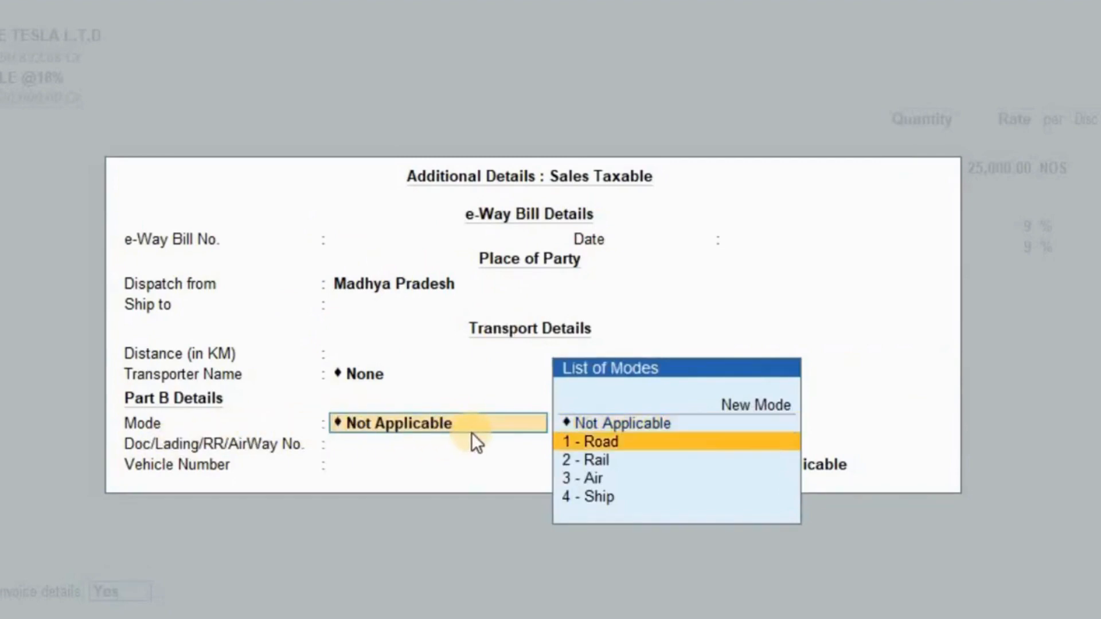
{"action": "key", "text": "Down"}
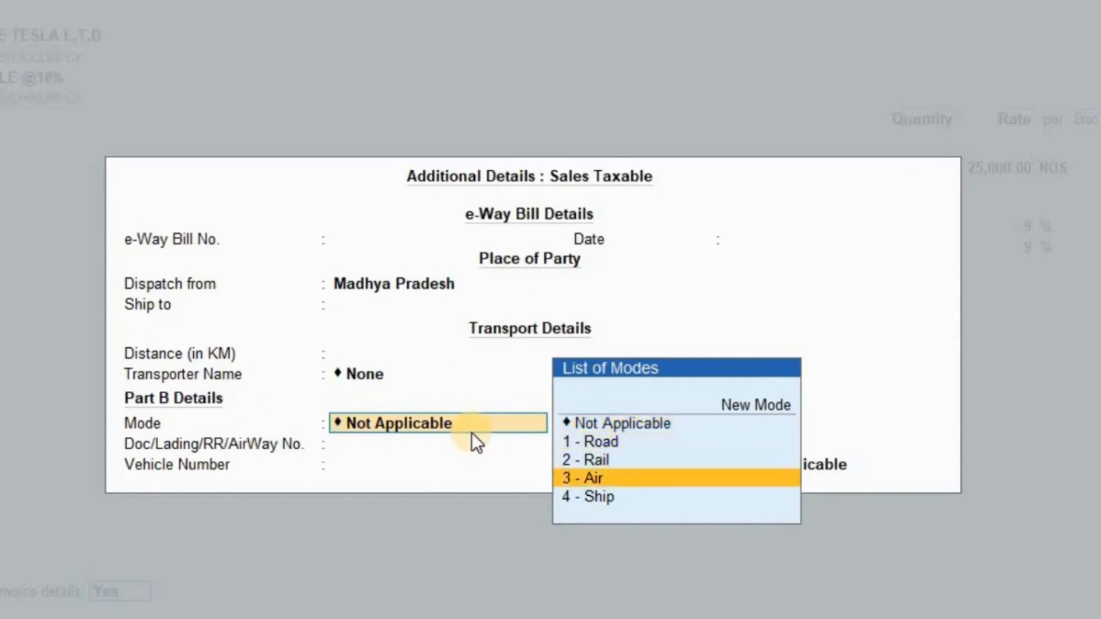
{"action": "key", "text": "Up"}
{"action": "key", "text": "Up"}
{"action": "key", "text": "Up"}
{"action": "key", "text": "Return"}
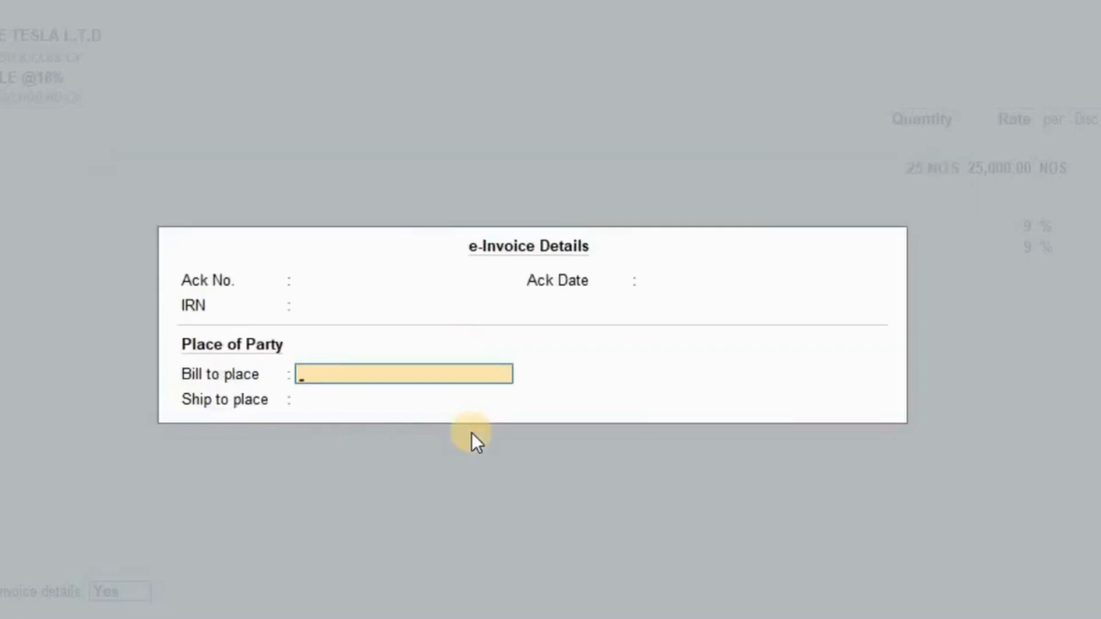
Enter Bhopal as both the bill to place and the ship to place in the e-Invoice details
{"action": "type", "text": "Bhoal"}
{"action": "key", "text": "BackSpace"}
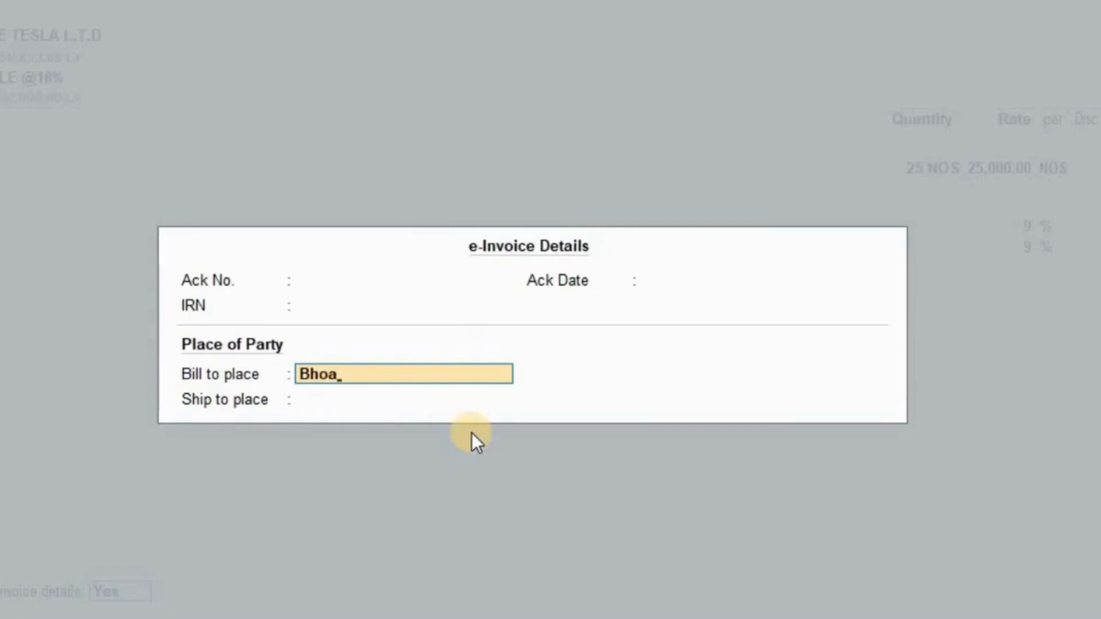
{"action": "key", "text": "BackSpace"}
{"action": "type", "text": "pal"}
{"action": "key", "text": "Return"}
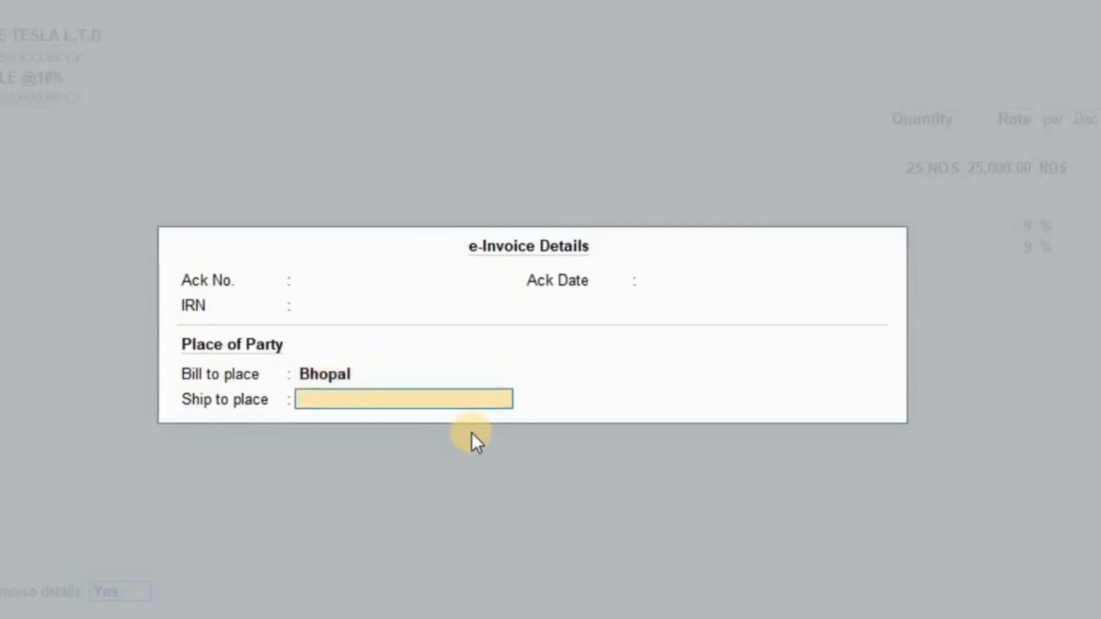
{"action": "type", "text": "Bho"}
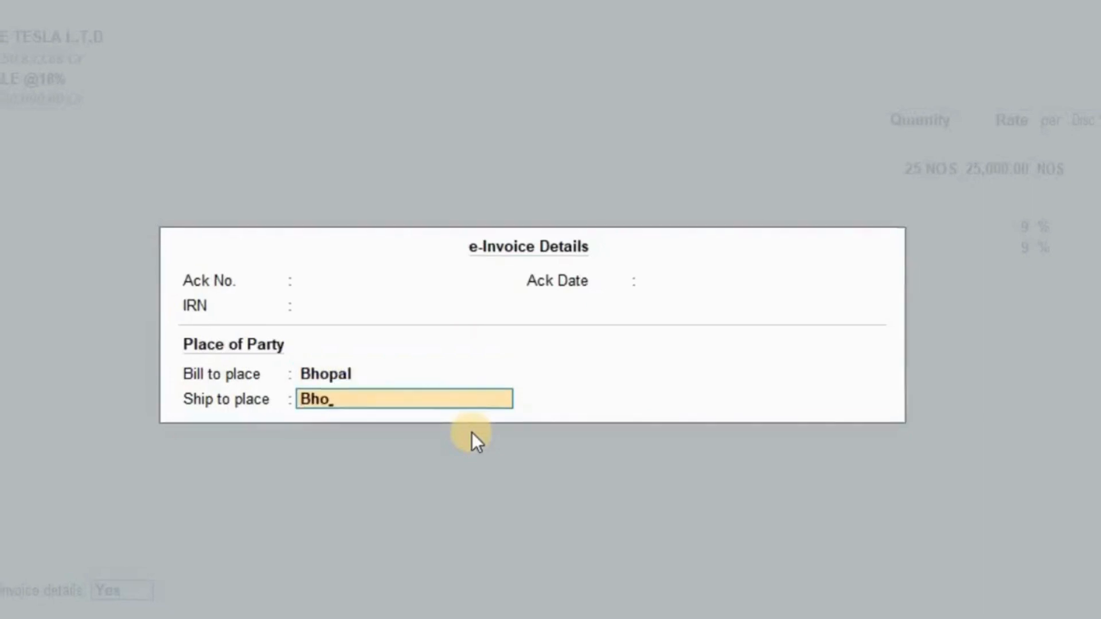
{"action": "type", "text": "pal"}
{"action": "key", "text": "Return"}
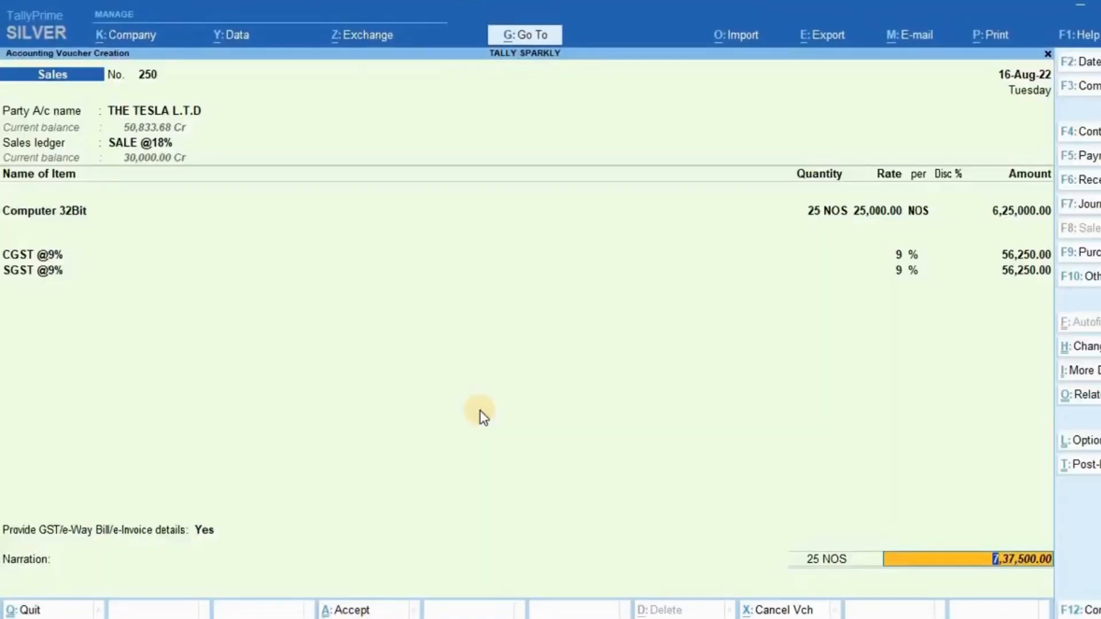
Keep the calculated voucher total, leave the narration blank, and save the sales voucher
{"action": "key", "text": "Return"}
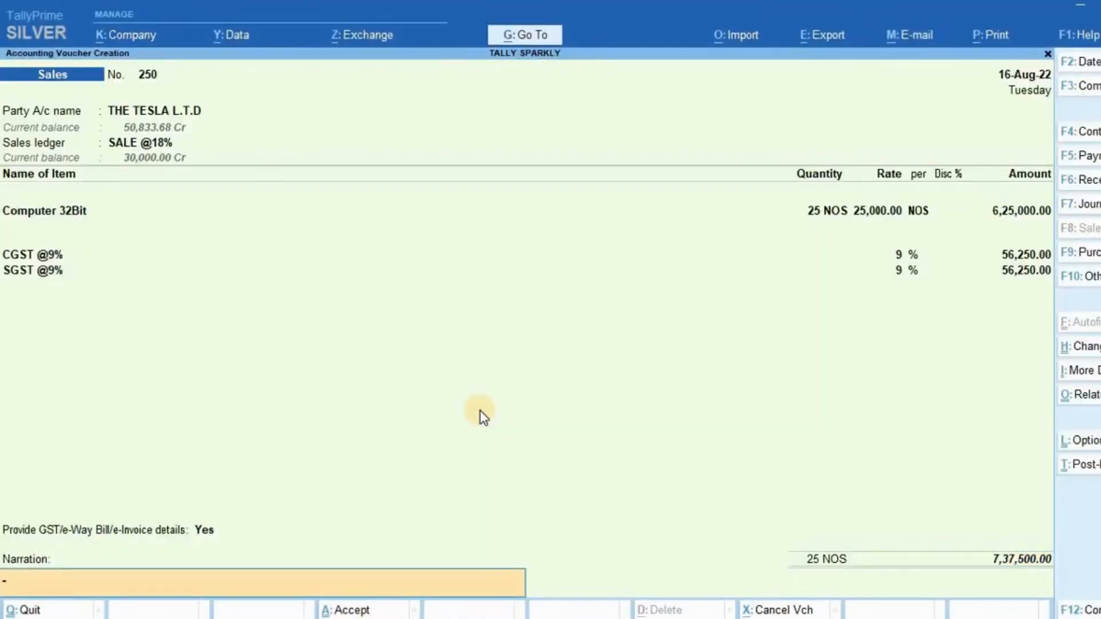
{"action": "key", "text": "Return"}
{"action": "key", "text": "Return"}
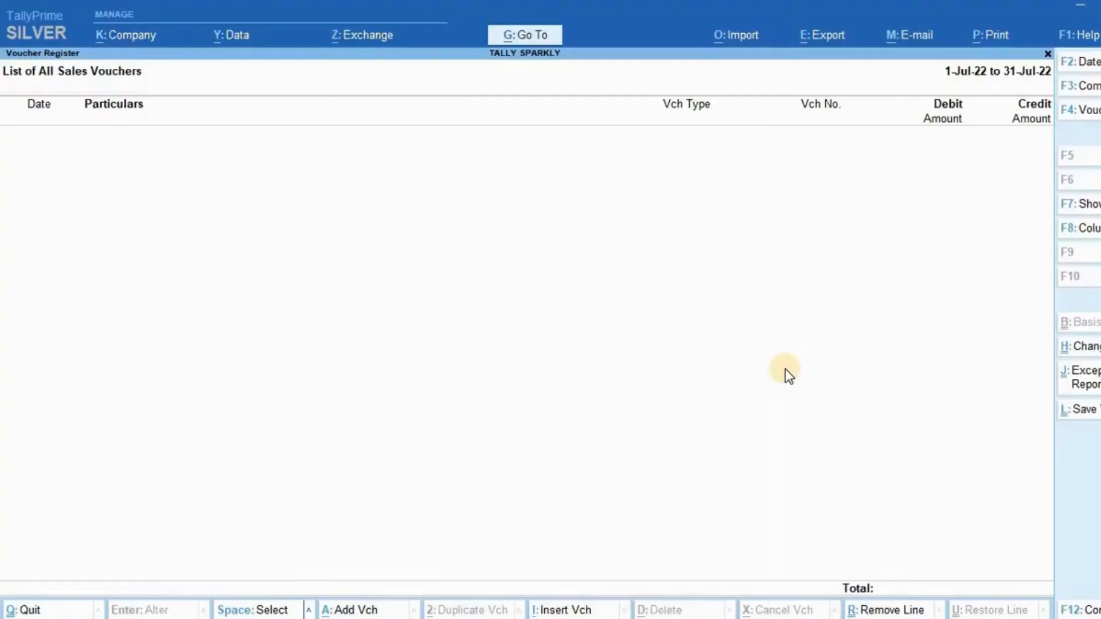
Leave the July list and open the list of sales vouchers for August 2022
{"action": "key", "text": "Escape"}
{"action": "key", "text": "Down"}
{"action": "key", "text": "Return"}
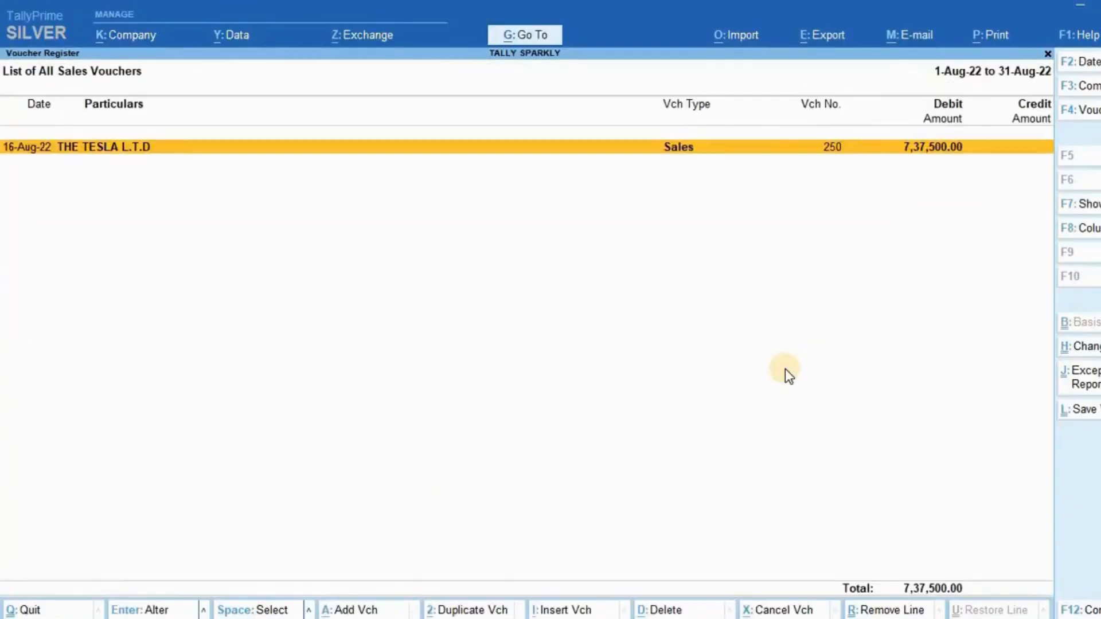